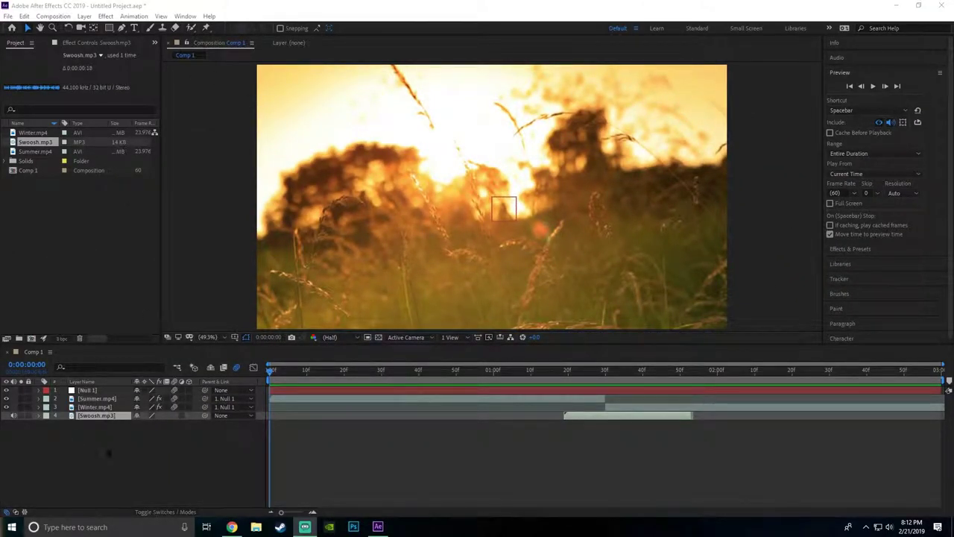
- Create a 1920 x 1080 composition named Spin Transition at 60 frames per second with a 3-second duration
click(108, 452)
click(53, 16)
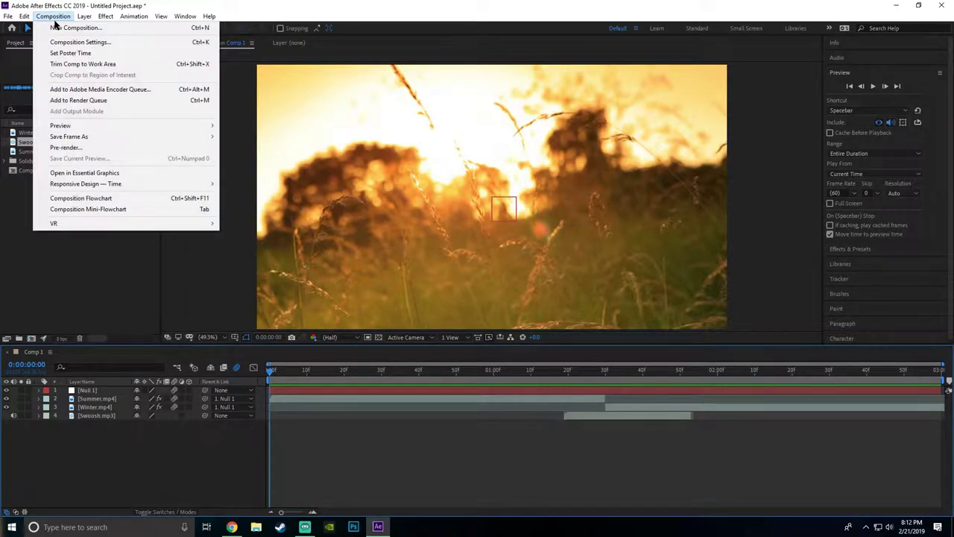
click(56, 27)
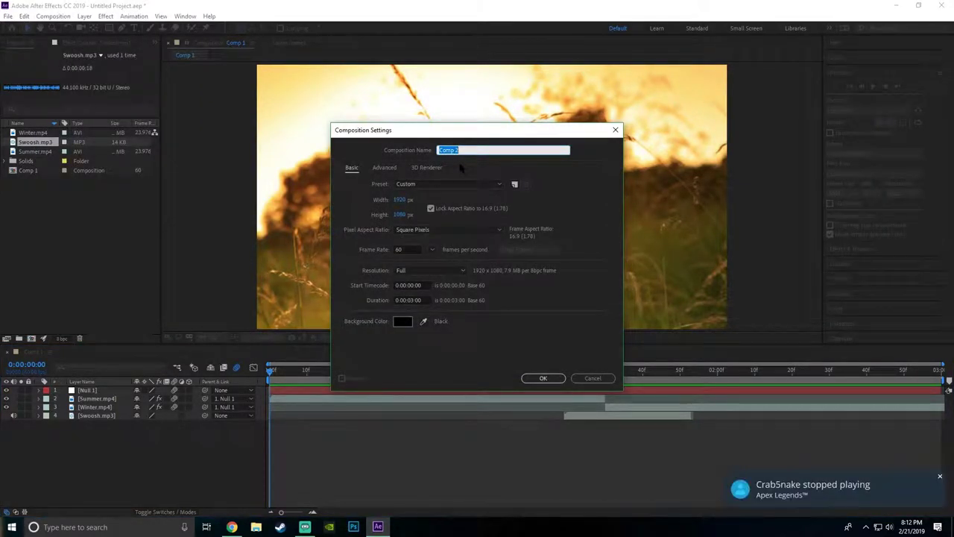
text(Spin Transition)
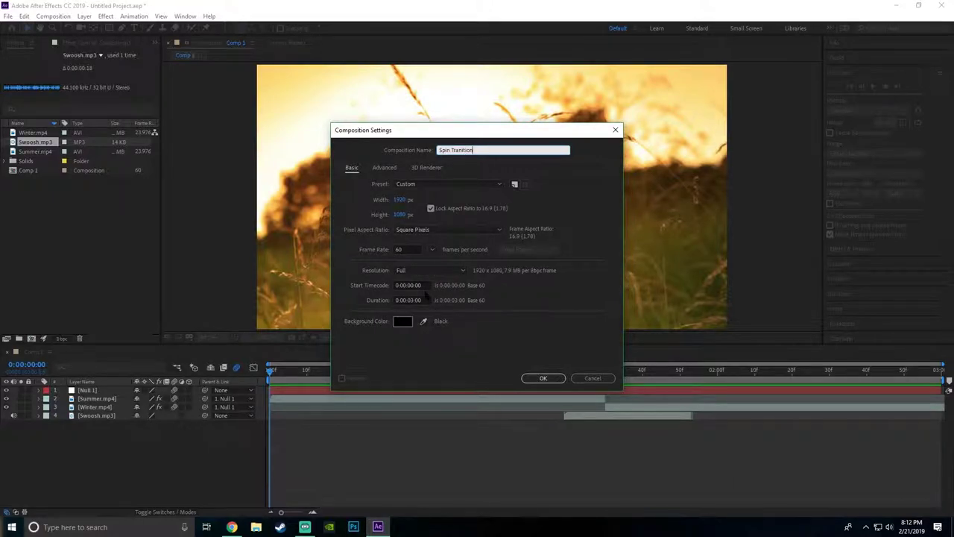
drag(410, 300, 421, 299)
click(427, 299)
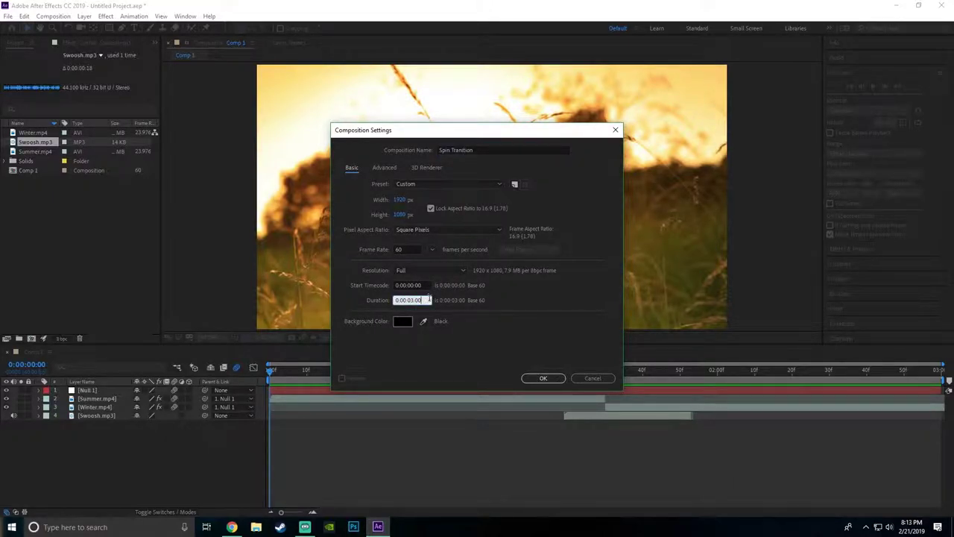
click(436, 296)
click(412, 251)
click(373, 257)
click(539, 378)
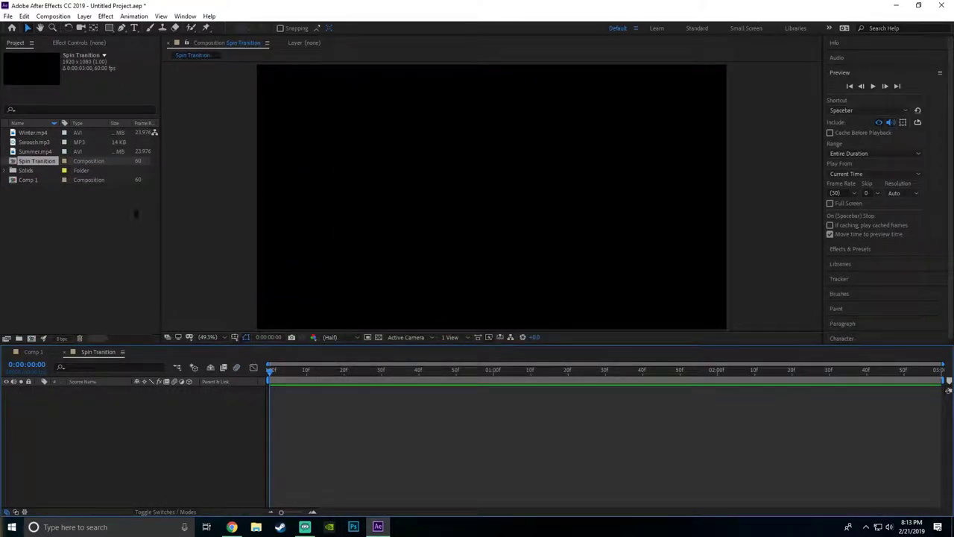
- Add Winter.mp4 to the Spin Transition timeline and place Summer.mp4 as the layer above it
click(83, 230)
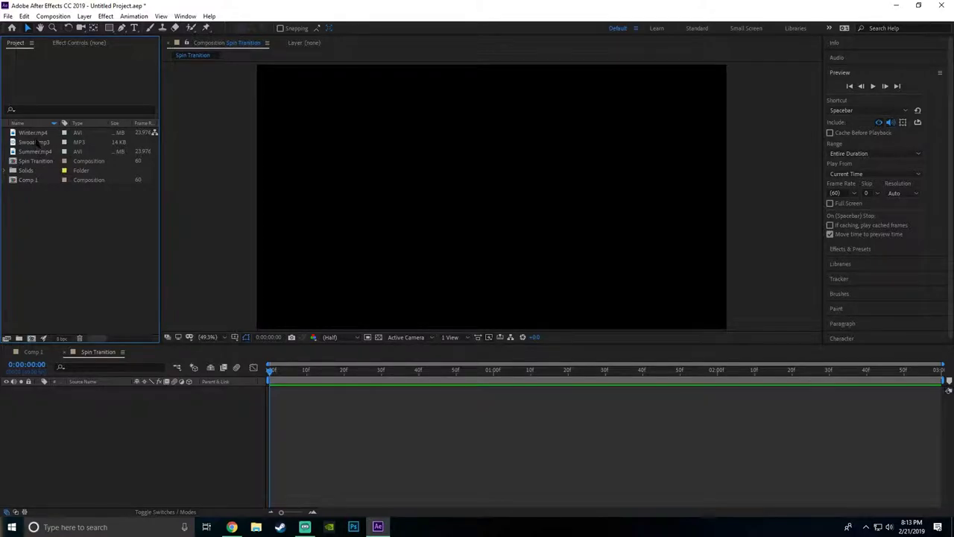
drag(29, 132, 141, 395)
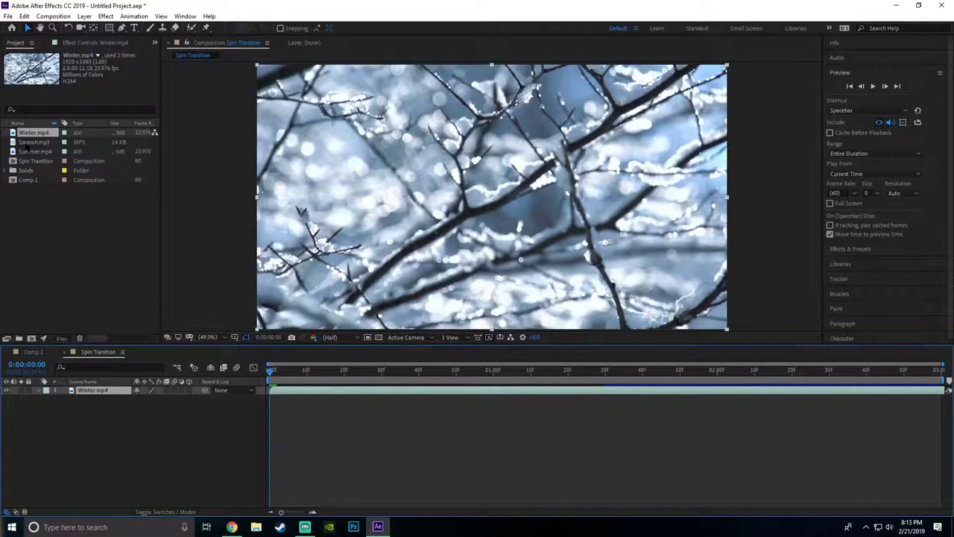
drag(34, 151, 104, 388)
click(195, 436)
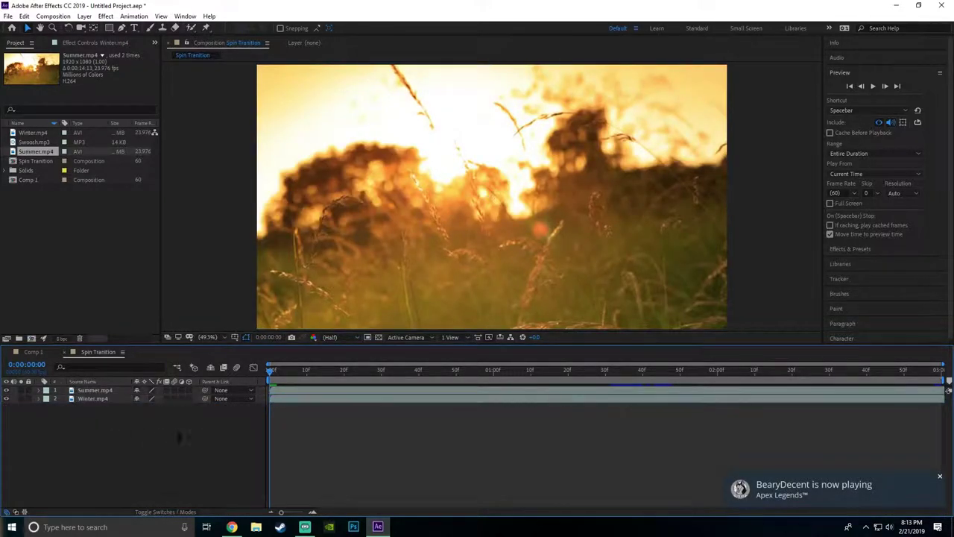
- Split the Summer.mp4 layer at 0:00:01:30 and delete the part after the cut
click(84, 391)
drag(368, 372, 110, 409)
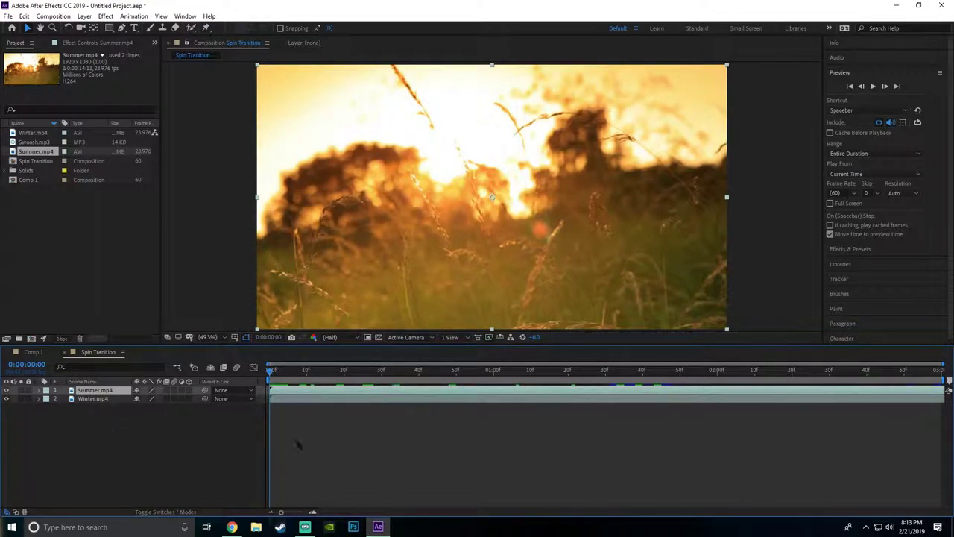
drag(326, 373, 605, 378)
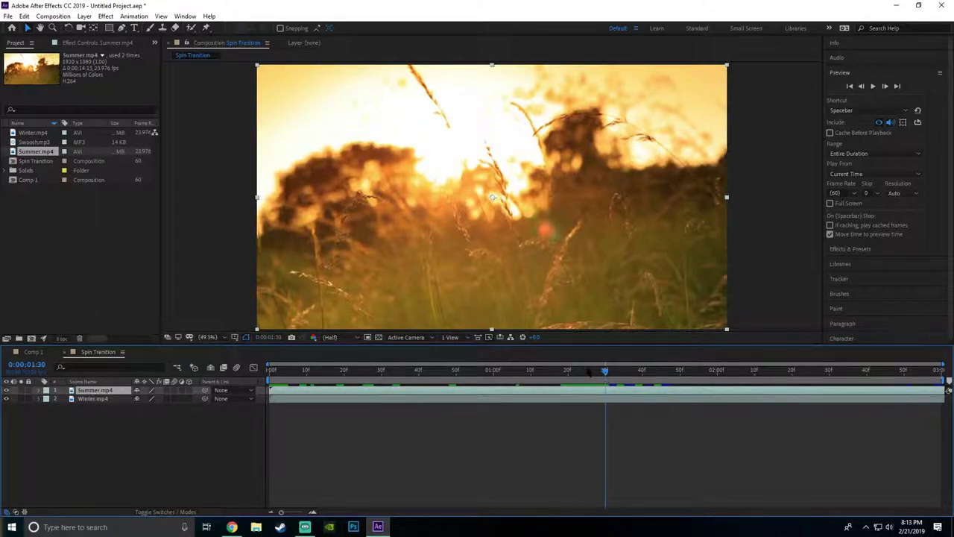
key(ctrl+shift+d)
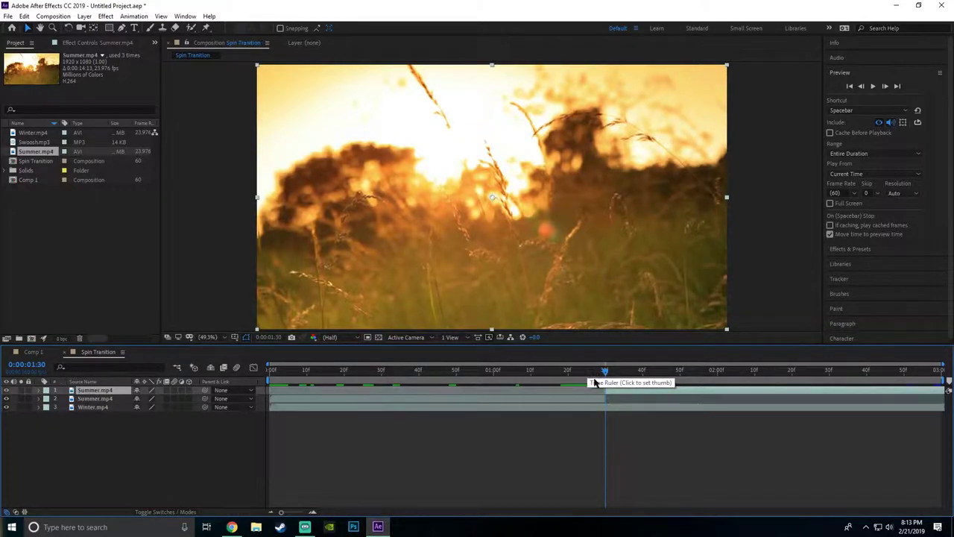
key(Delete)
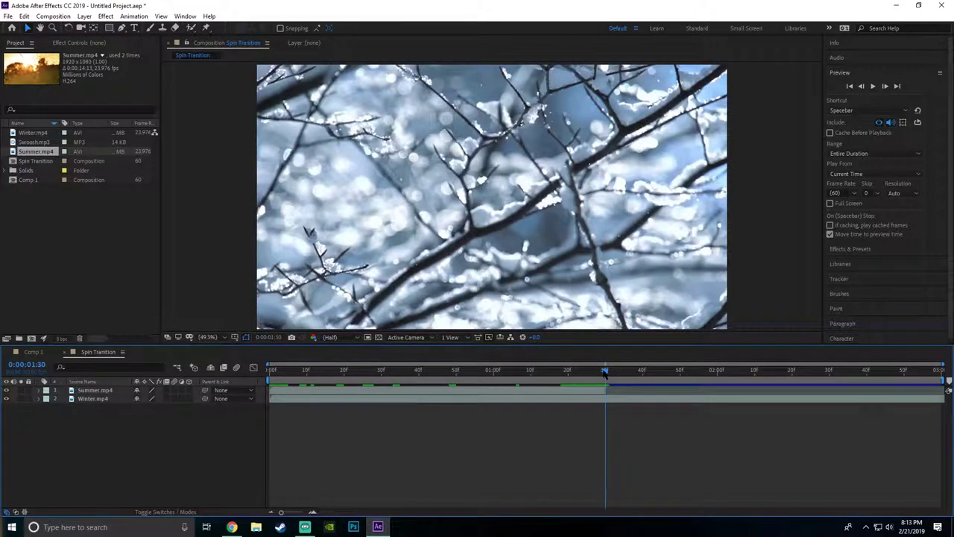
- Split the Winter.mp4 layer at 0:00:01:30, delete the part before the cut, and preview the join between the clips
click(614, 401)
key(ctrl+shift+d)
click(600, 406)
key(Delete)
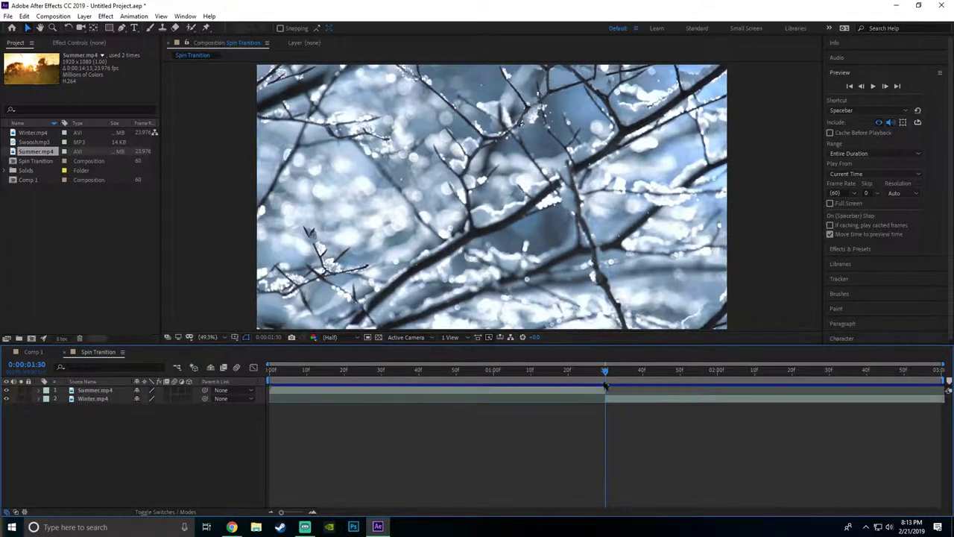
drag(605, 373, 307, 375)
click(873, 86)
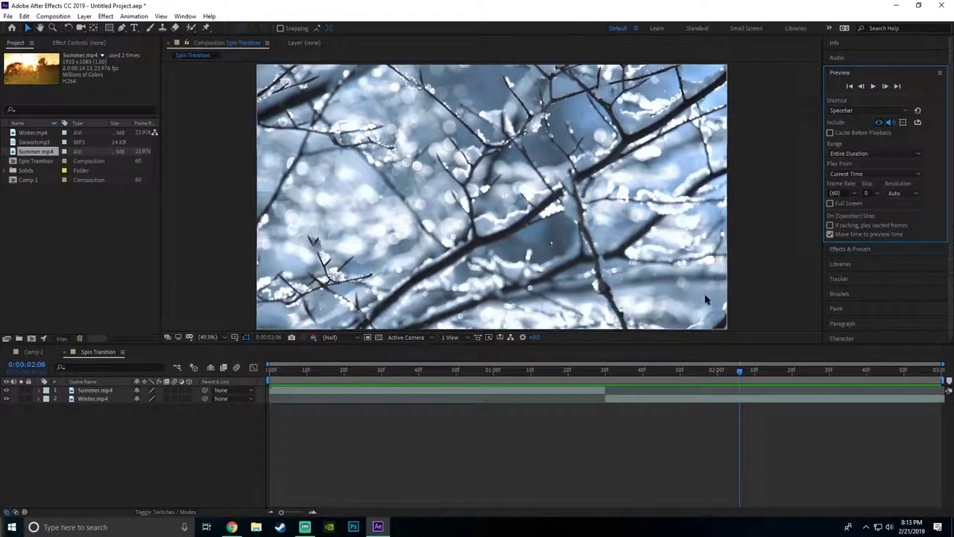
click(691, 397)
drag(690, 394, 38, 417)
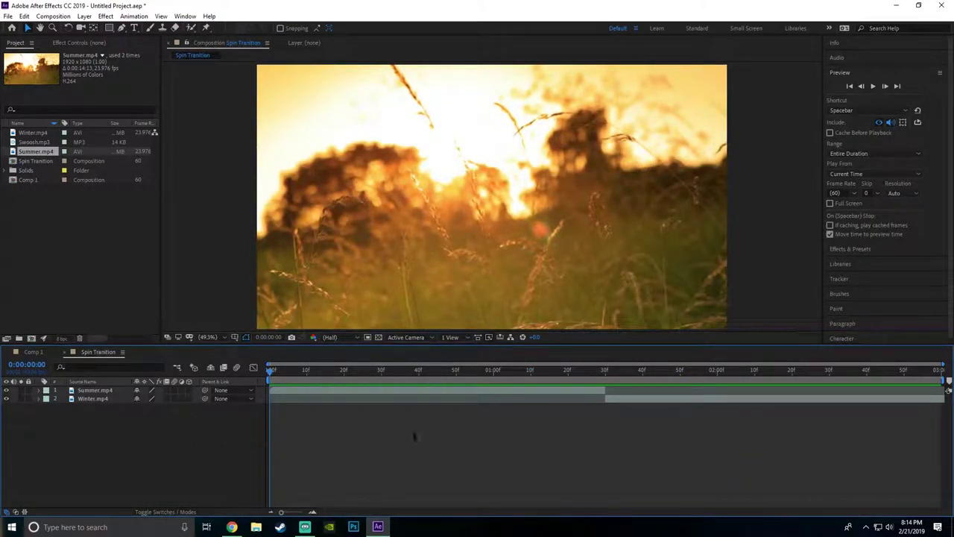
- Search the effects for Motion Tile and apply it to the Summer.mp4 layer
click(854, 248)
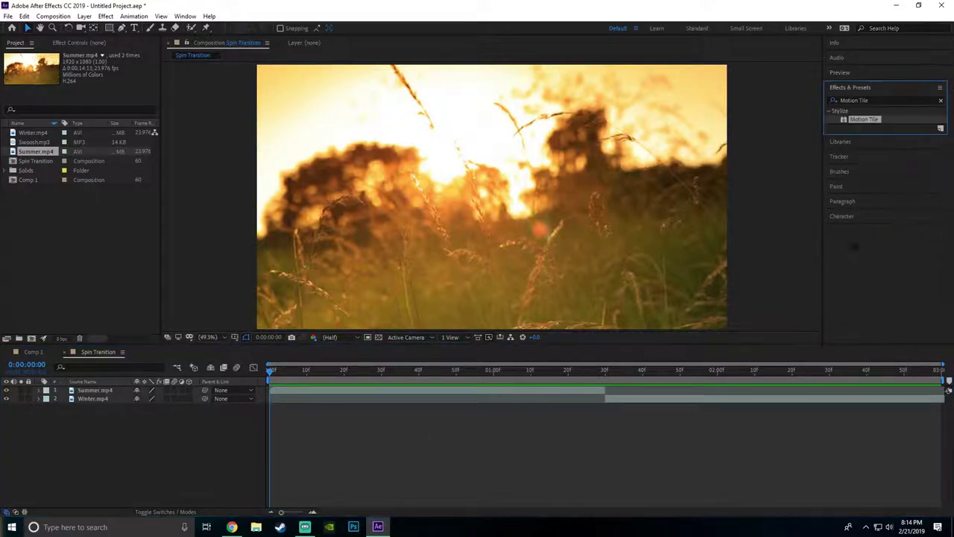
drag(870, 99, 733, 104)
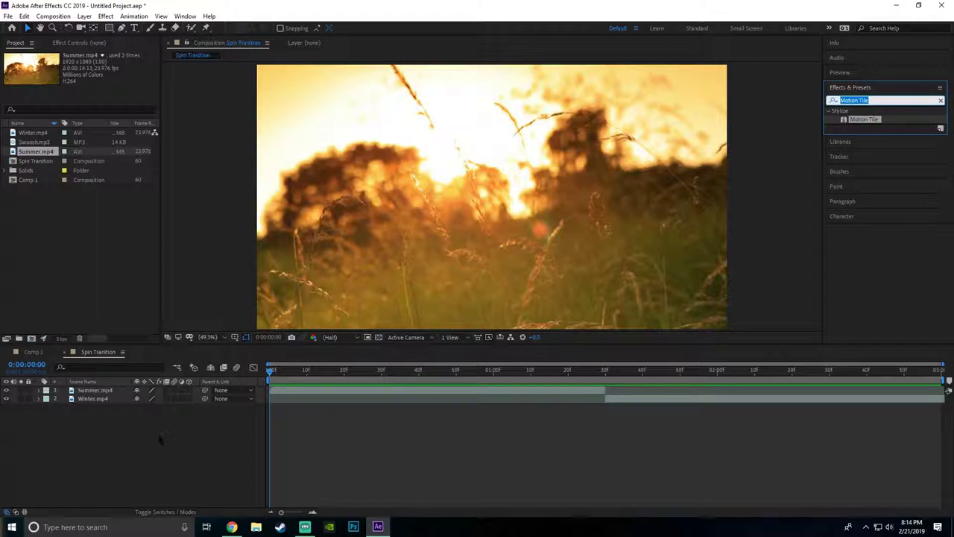
text(Motion)
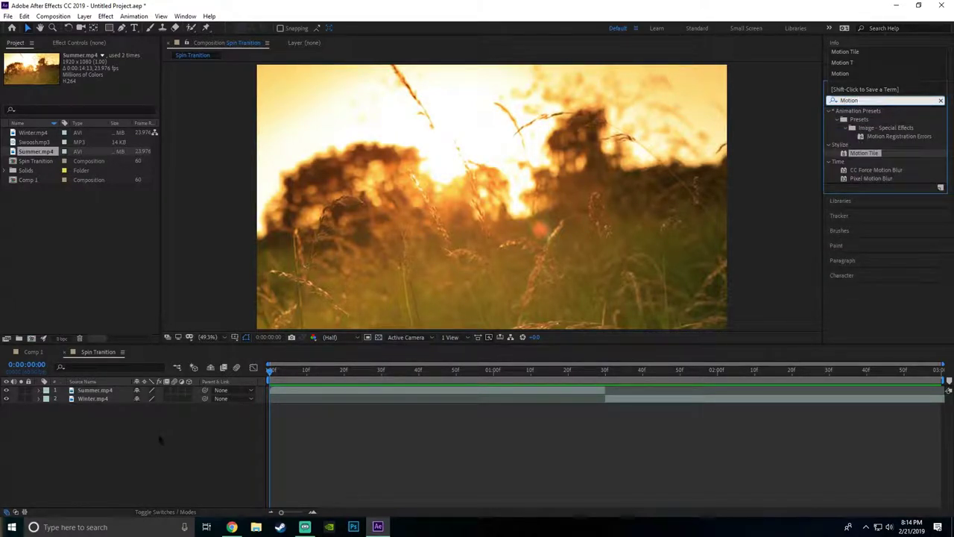
text( Ef)
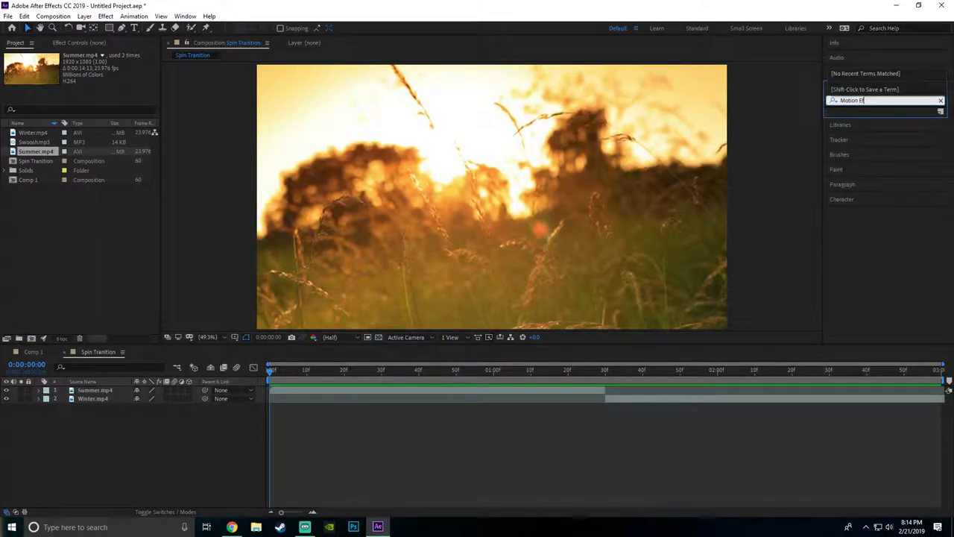
key(BackSpace)
key(BackSpace)
text(T)
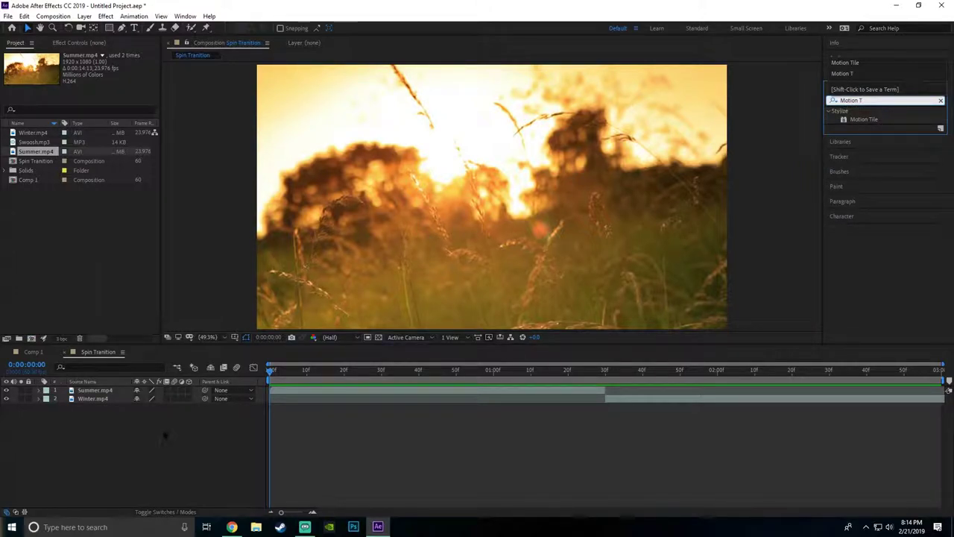
click(863, 121)
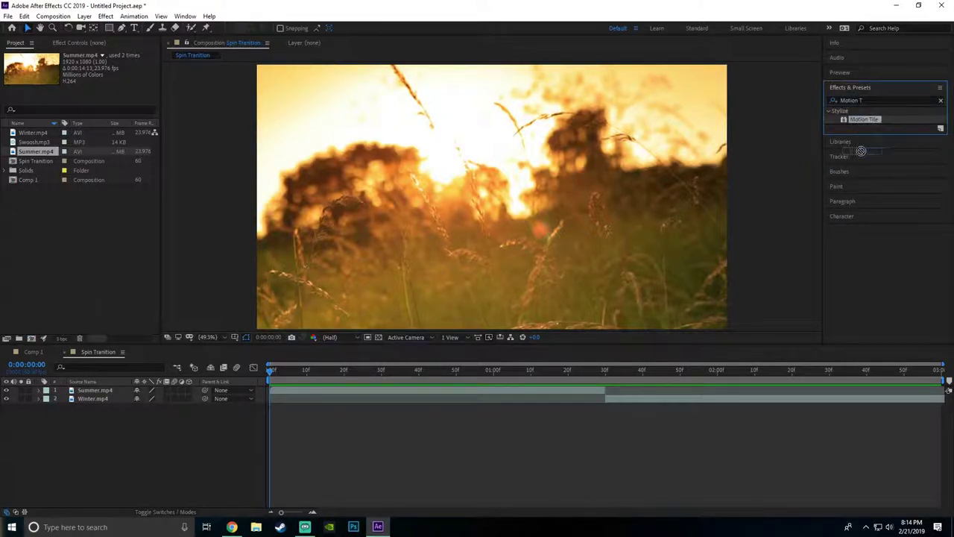
drag(863, 121, 416, 388)
key(space)
- Set Summer.mp4's Motion Tile output width and output height to 400 and enable Mirror Edges
click(95, 97)
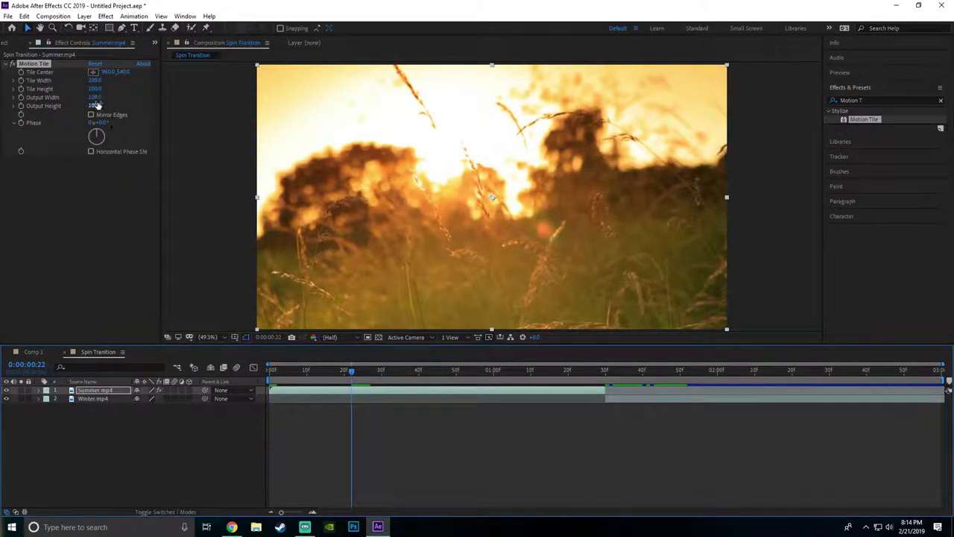
text(400)
key(Tab)
text(4)
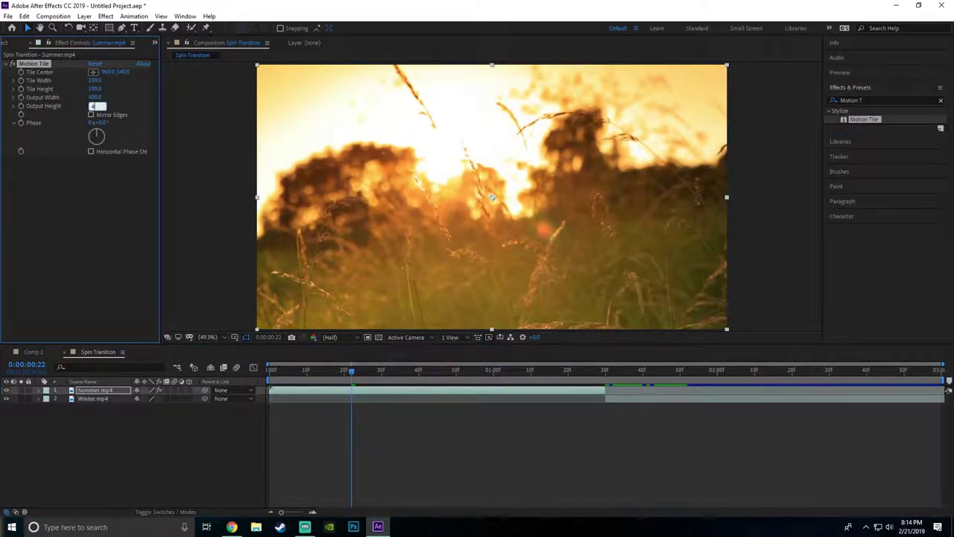
text(00)
click(91, 115)
- Apply Motion Tile to the Winter.mp4 layer with output width and output height of 400 and Mirror Edges enabled
click(671, 370)
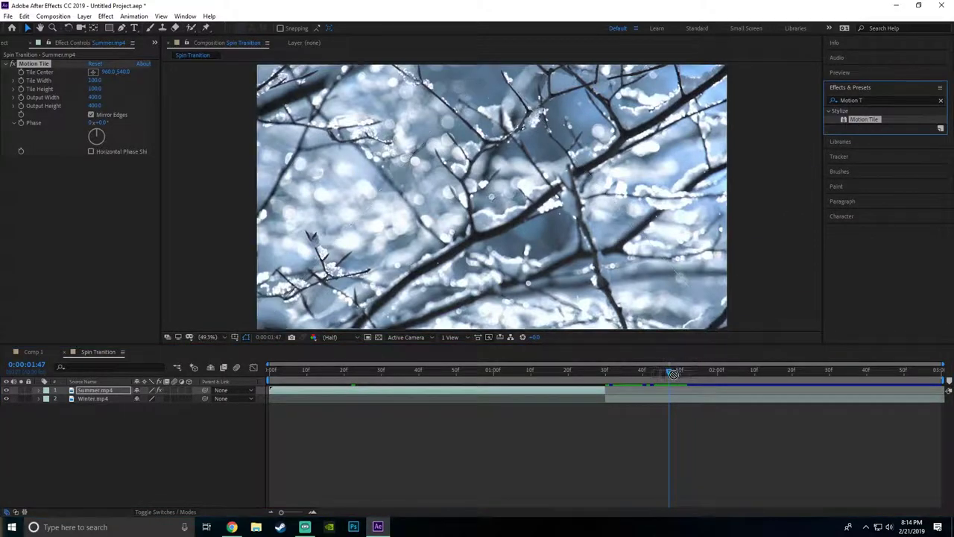
click(668, 398)
click(96, 97)
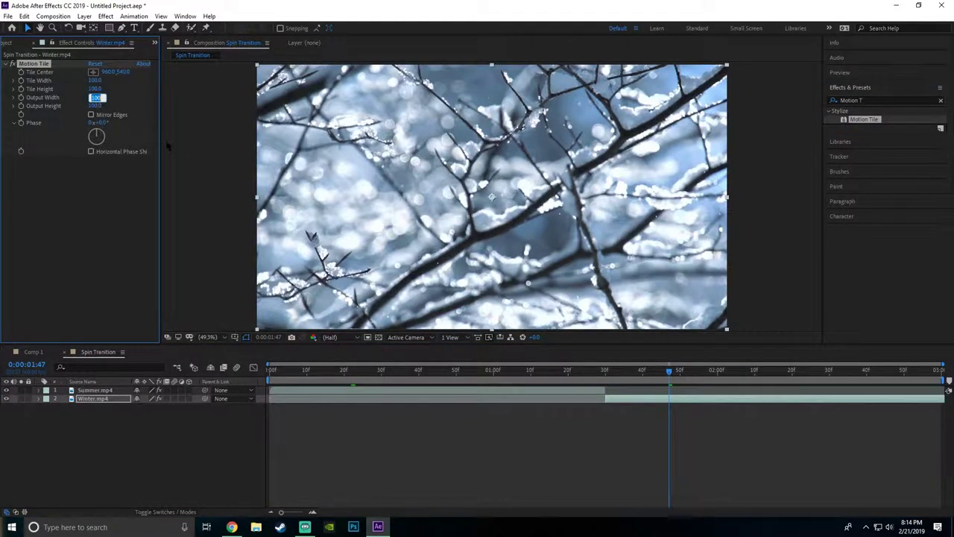
text(400)
key(Tab)
text(40)
click(91, 115)
click(854, 87)
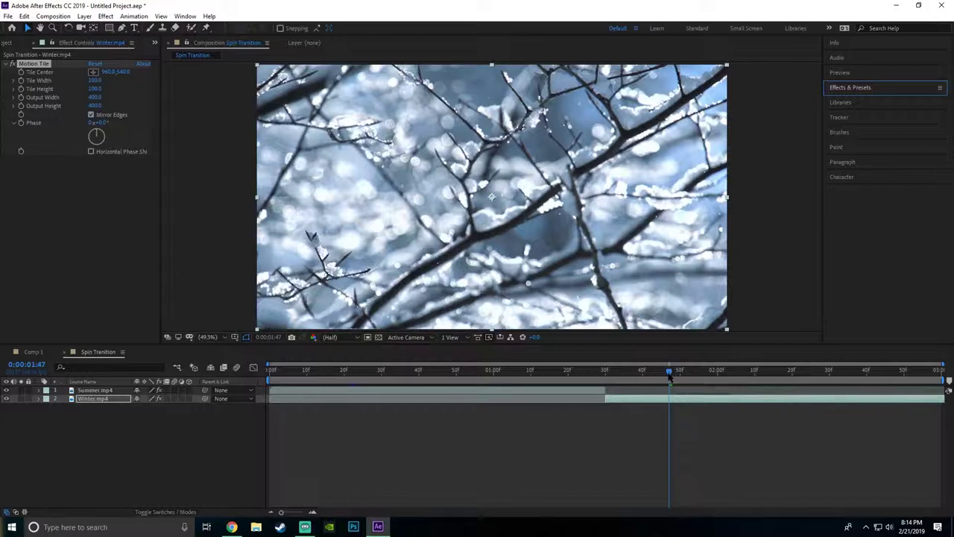
- Return to the start of the composition and add a null object as the topmost layer
drag(669, 377, 216, 426)
click(84, 16)
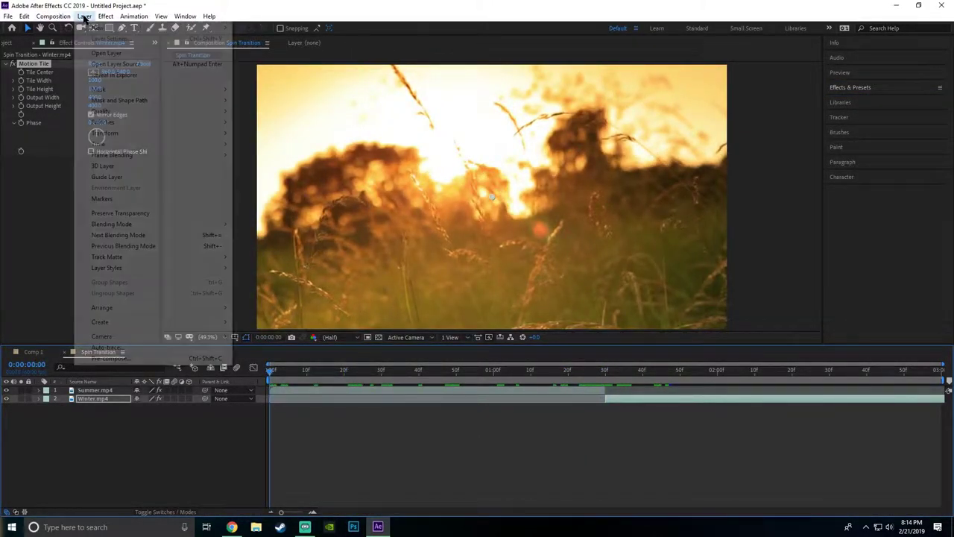
mouse_move(101, 27)
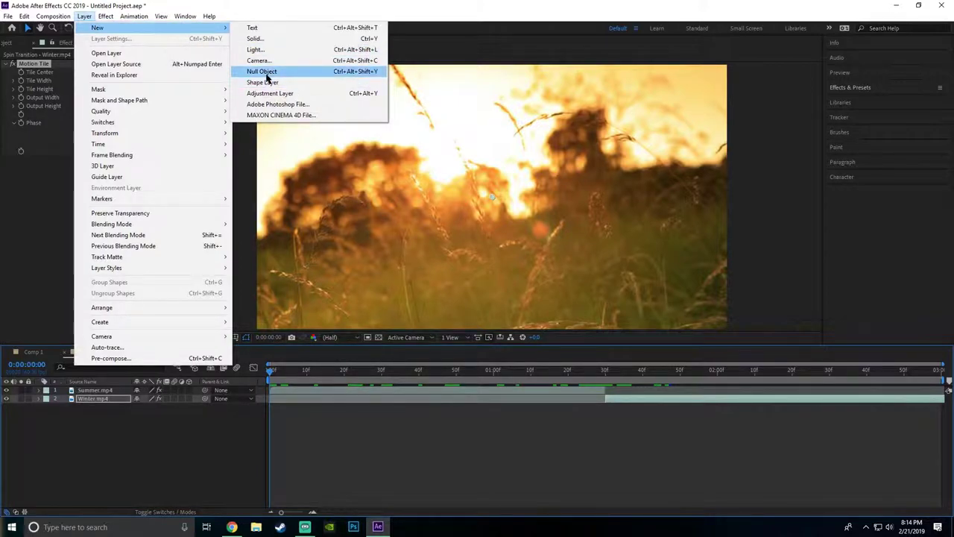
click(264, 72)
drag(91, 399, 90, 391)
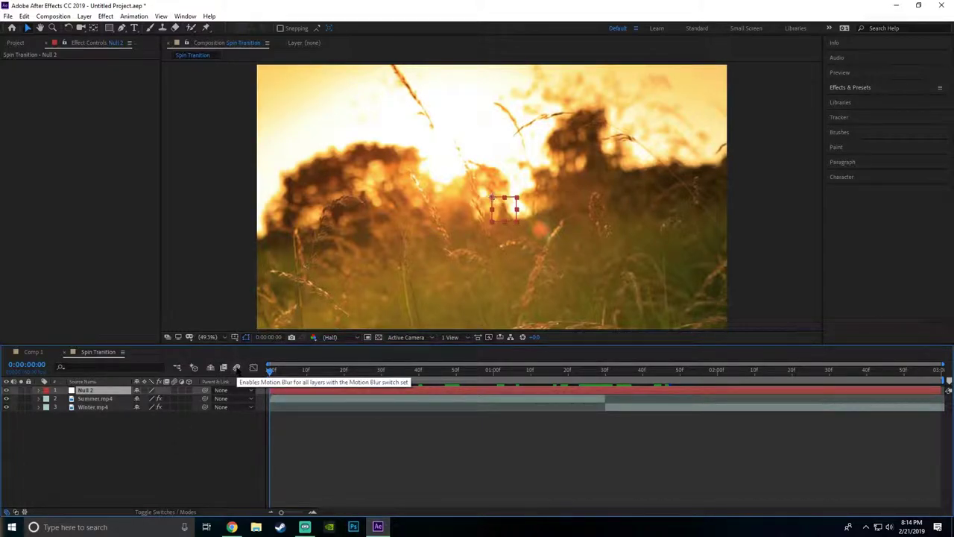
- Enable motion blur for the composition and switch it on for the null, Summer.mp4 and Winter.mp4 layers
click(236, 368)
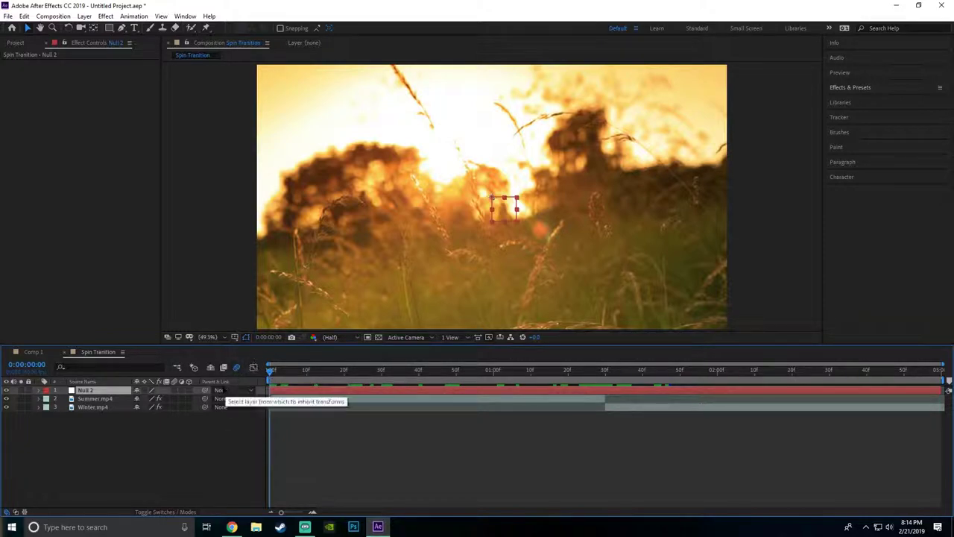
click(174, 398)
click(174, 406)
click(175, 390)
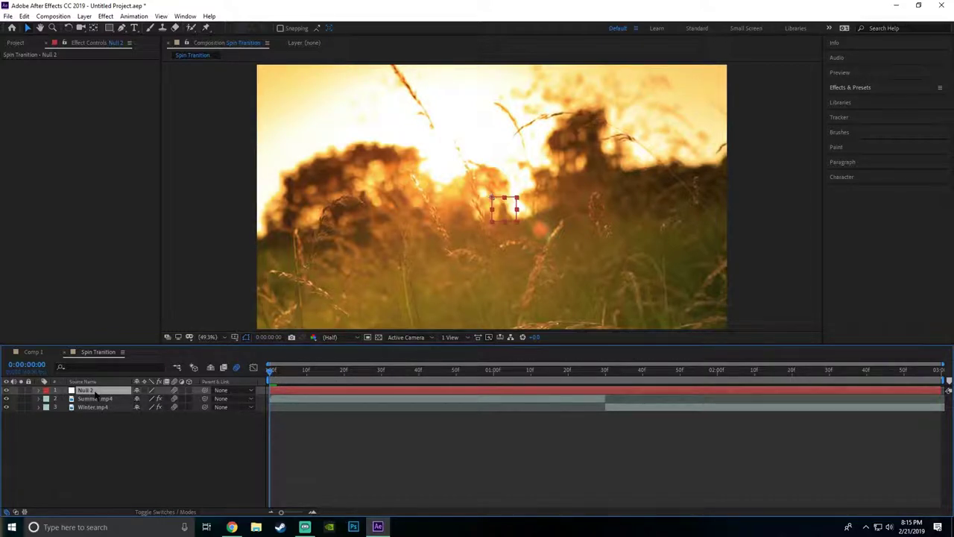
- Show the null's Rotation property and add a 0° rotation keyframe at 0:00:01:40
key(r)
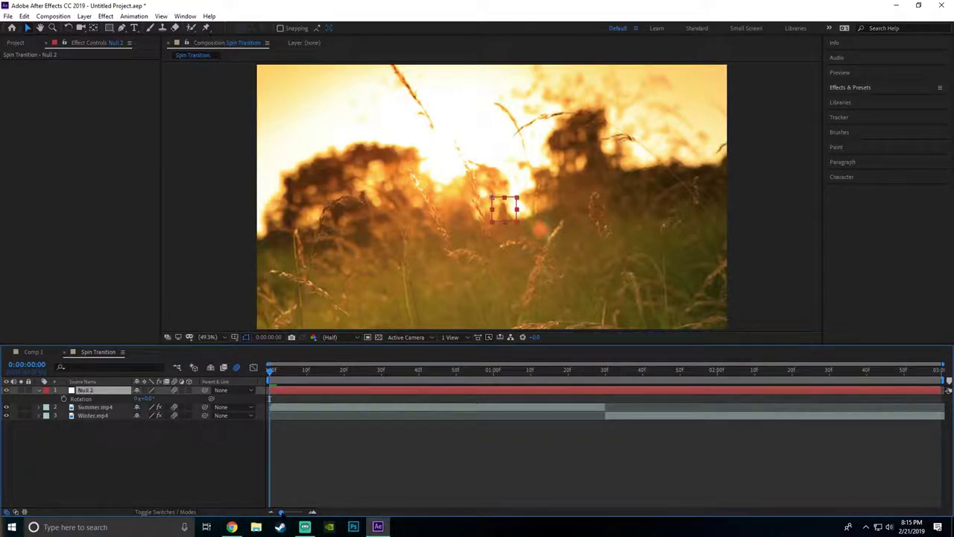
drag(281, 512, 602, 510)
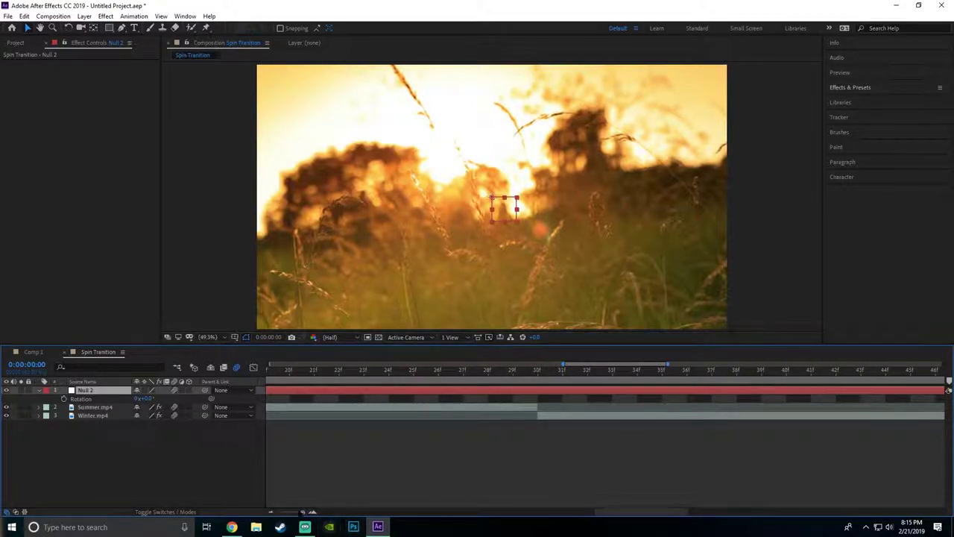
mouse_move(533, 372)
mouse_down()
mouse_move(438, 379)
mouse_move(564, 387)
mouse_move(537, 385)
mouse_up()
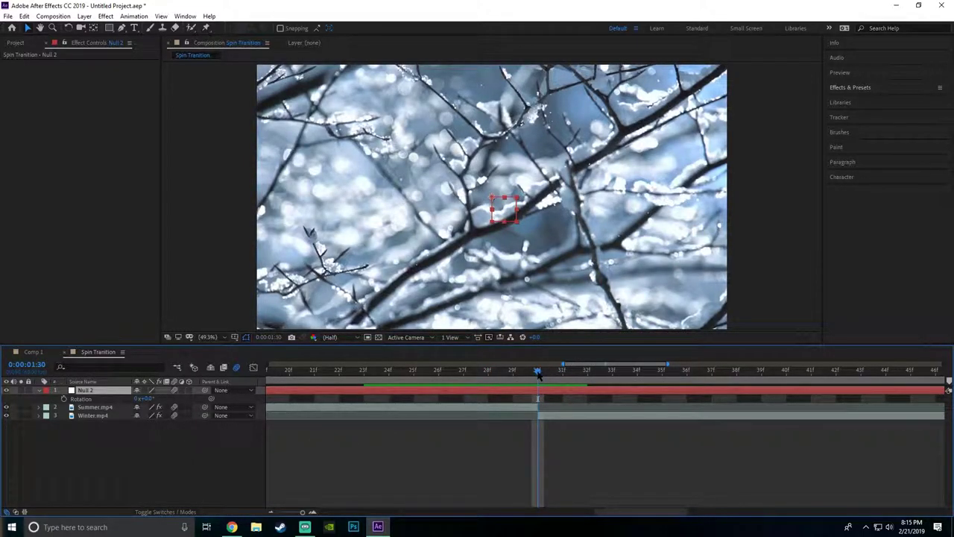
mouse_move(536, 372)
mouse_down()
mouse_move(515, 379)
mouse_move(537, 384)
mouse_up()
drag(536, 371, 525, 394)
click(785, 370)
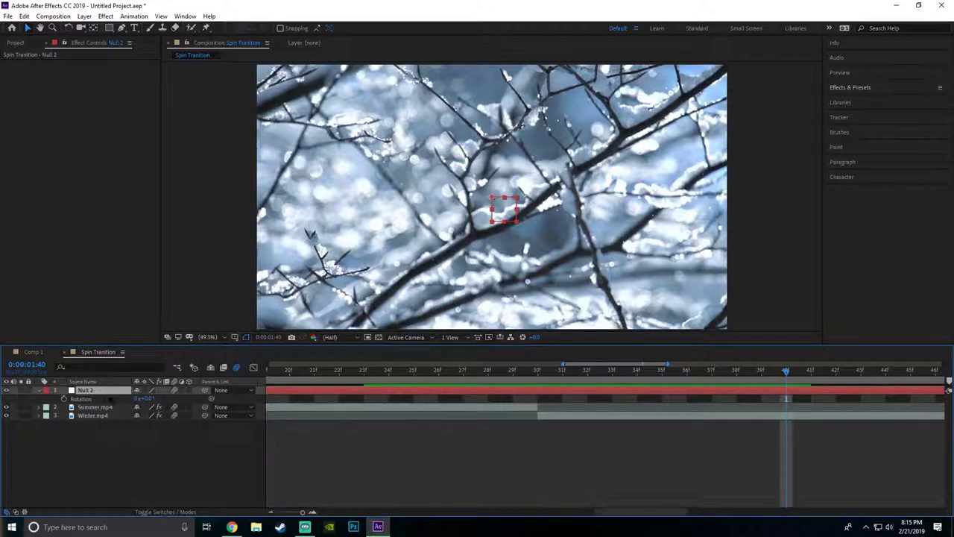
click(63, 399)
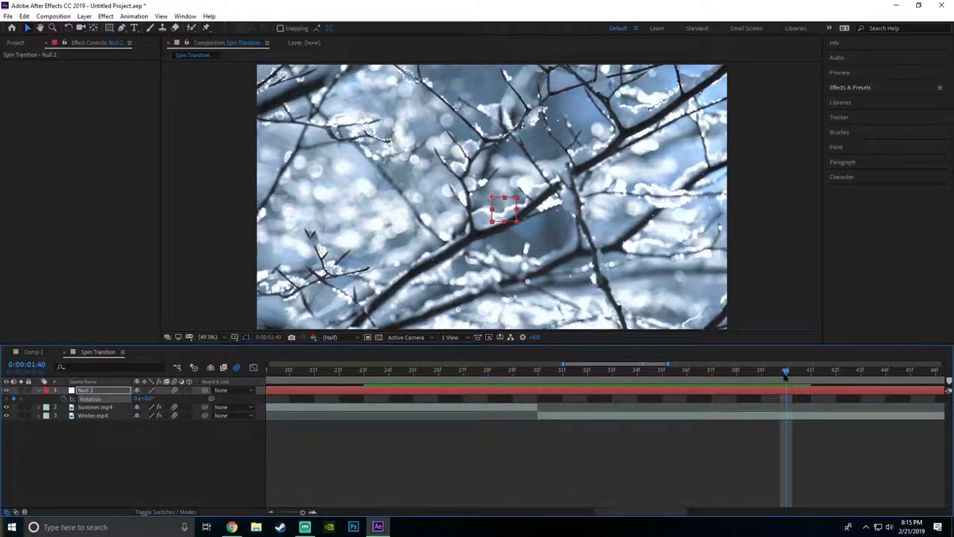
- Add another 0° rotation keyframe on the null at 0:00:01:19
drag(784, 377, 794, 378)
drag(794, 379, 521, 419)
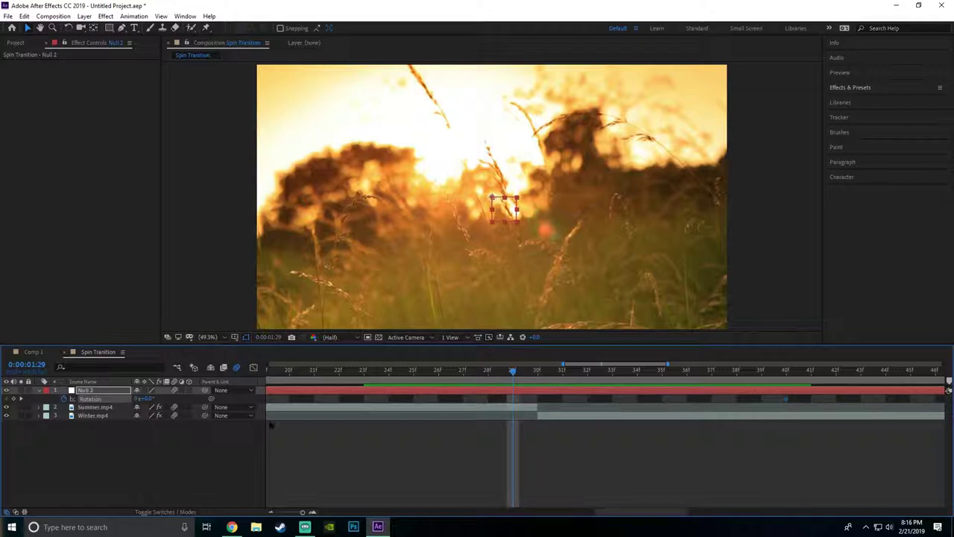
drag(514, 373, 276, 399)
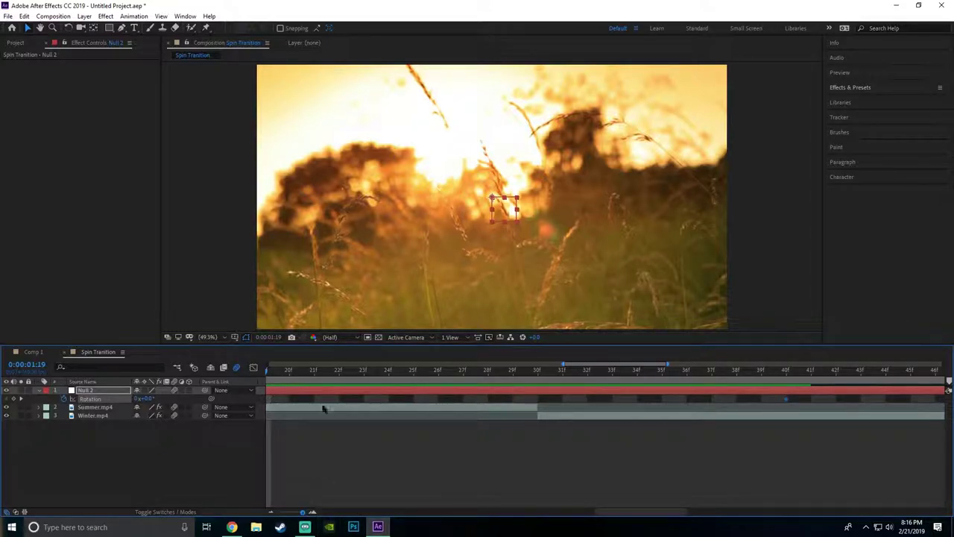
click(617, 511)
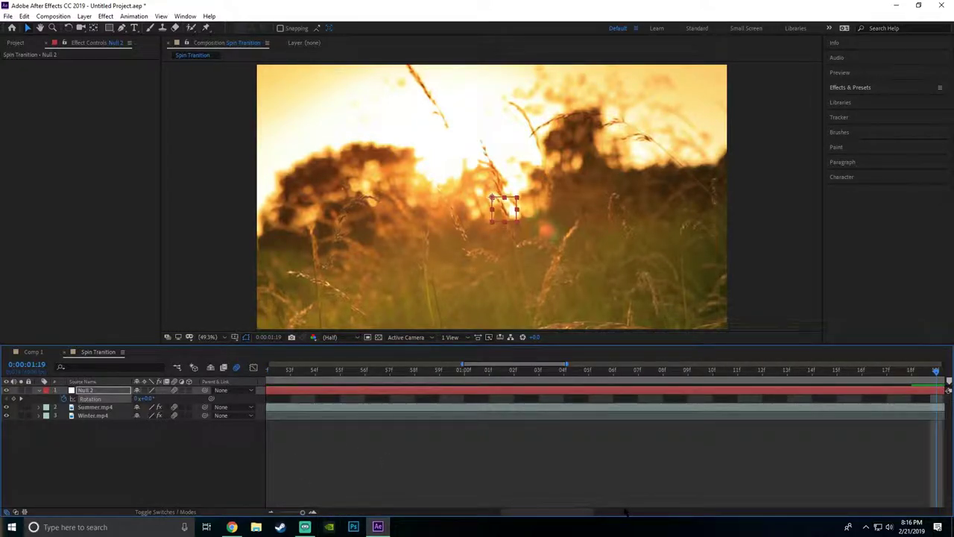
scroll(645, 514, right, 8)
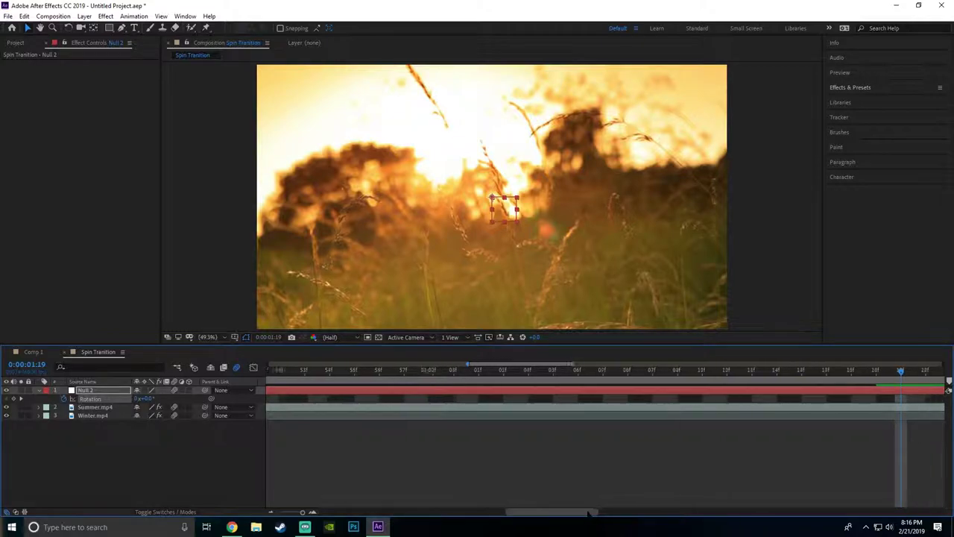
scroll(636, 513, right, 4)
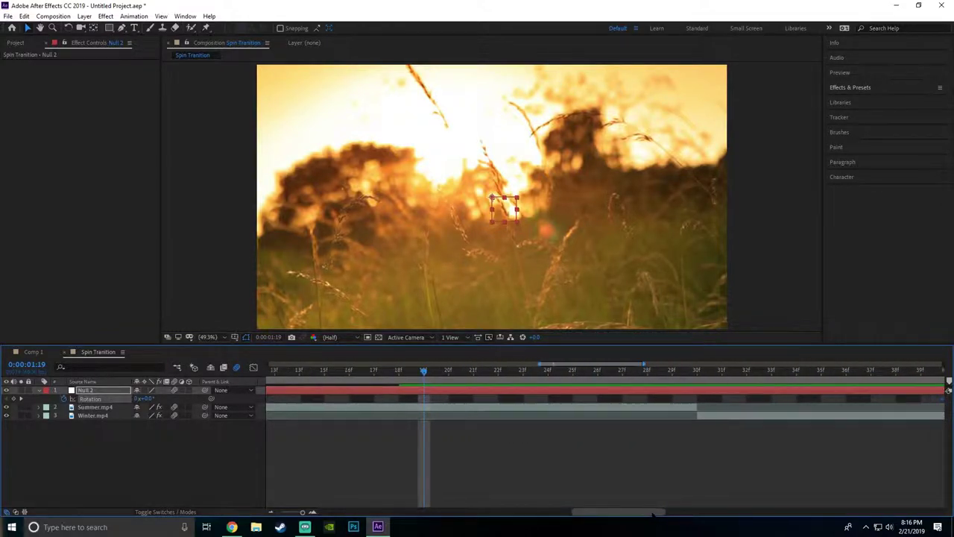
scroll(614, 513, right, 1)
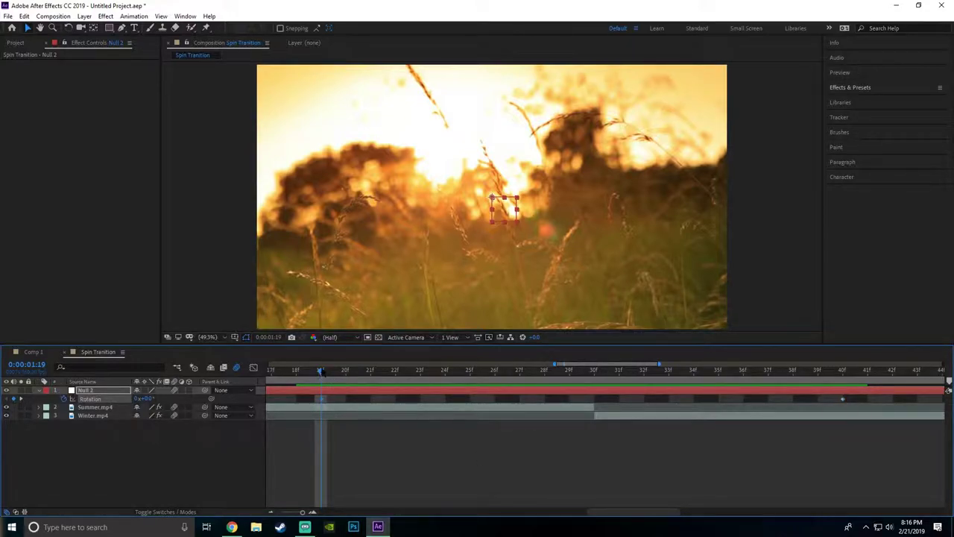
- Key the null's rotation at 0:00:01:29 with a value of -230° and undo the value change
drag(320, 370, 569, 423)
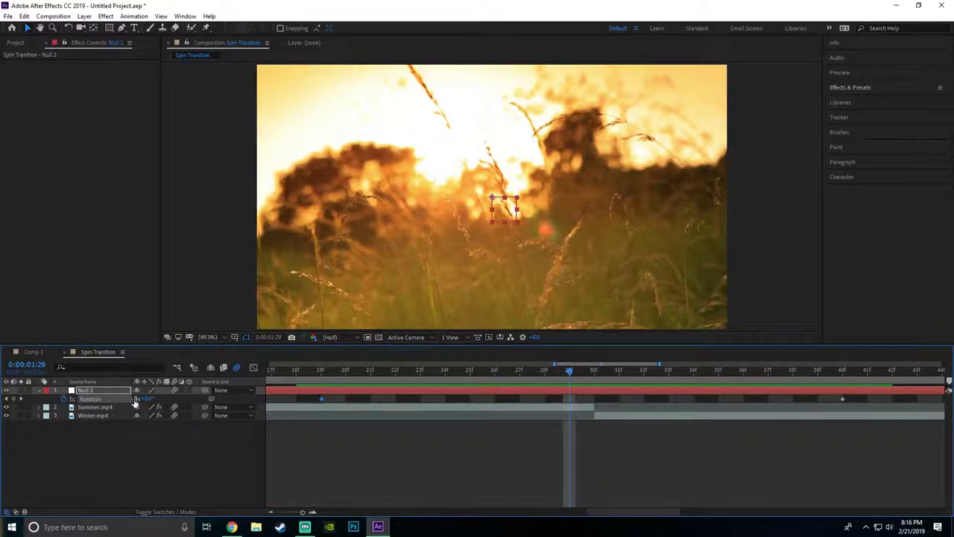
click(148, 399)
text(-230)
key(Return)
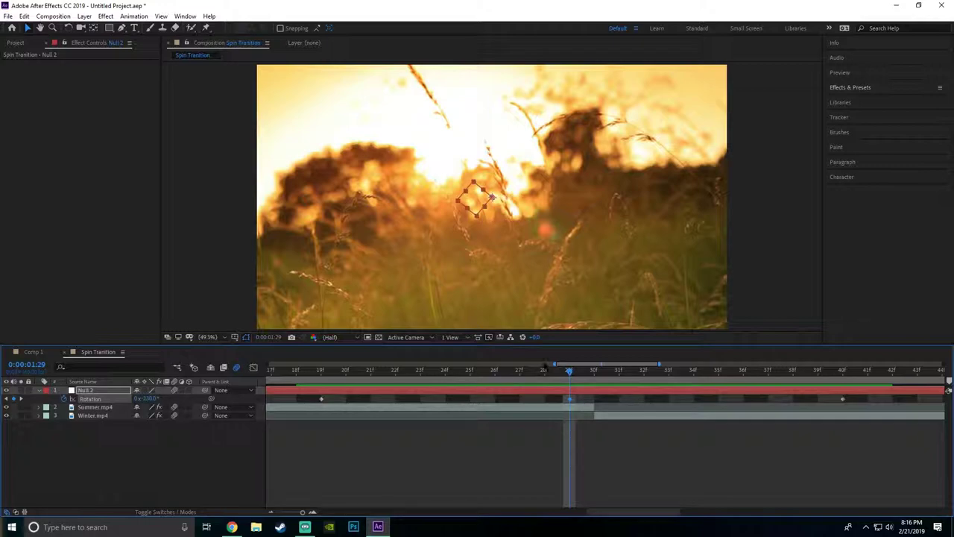
key(ctrl+z)
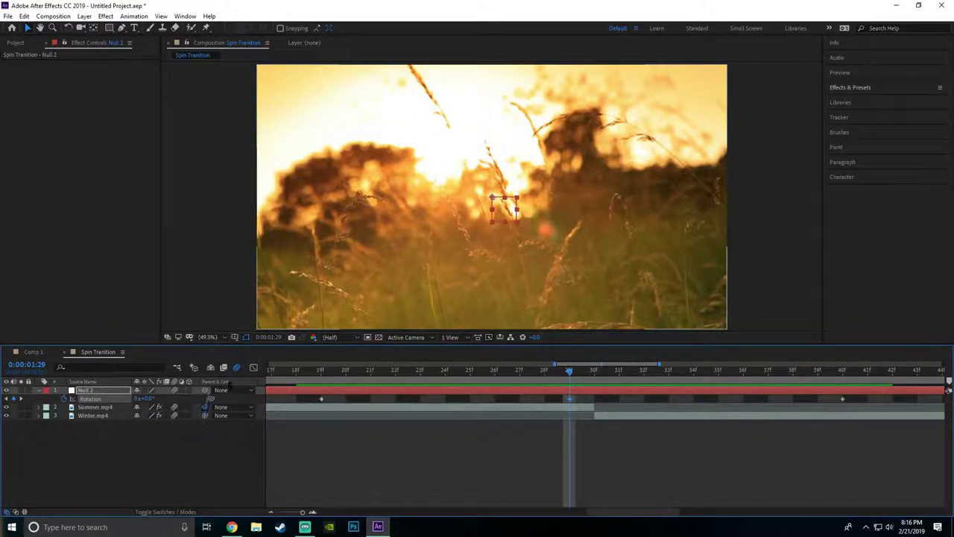
- Parent both the Summer.mp4 and Winter.mp4 layers to Null 2
drag(205, 415, 86, 391)
drag(205, 415, 83, 390)
click(246, 409)
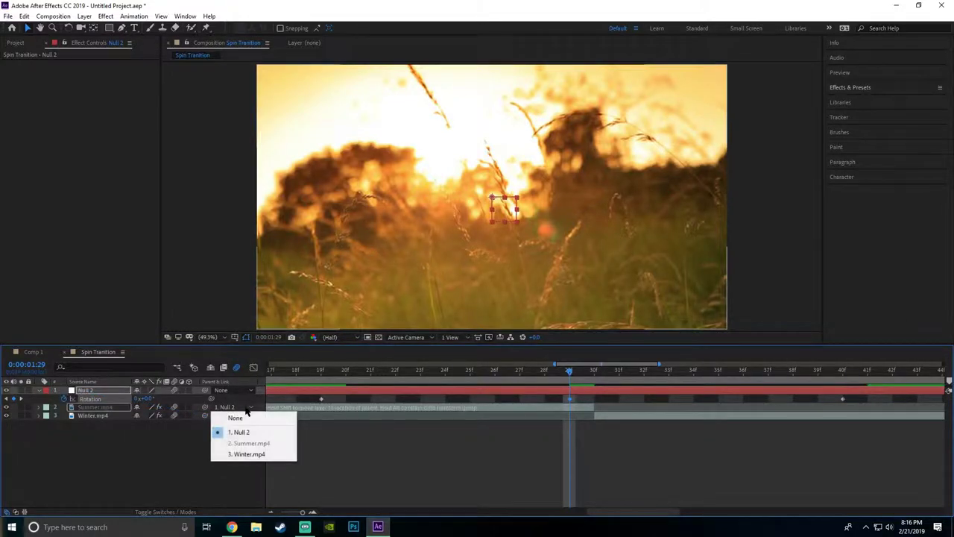
click(240, 431)
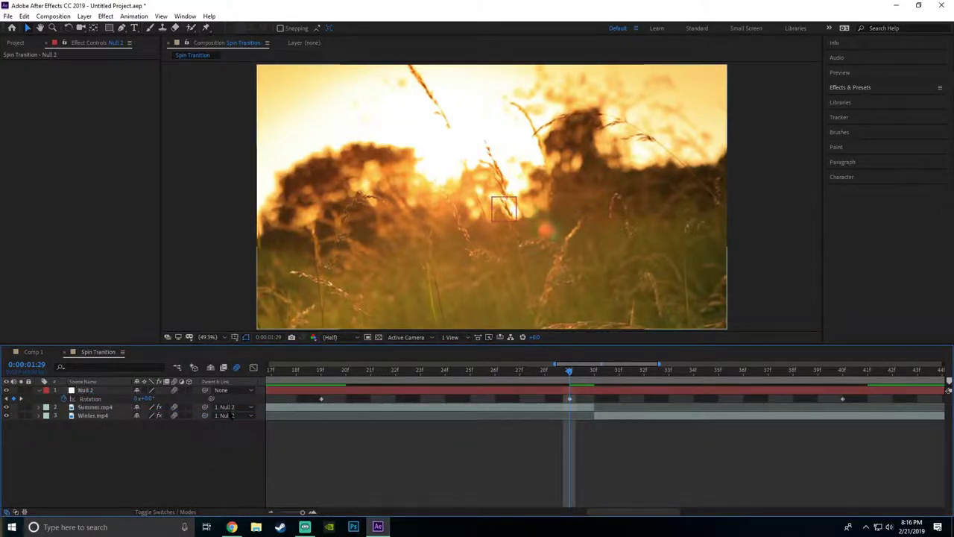
click(229, 409)
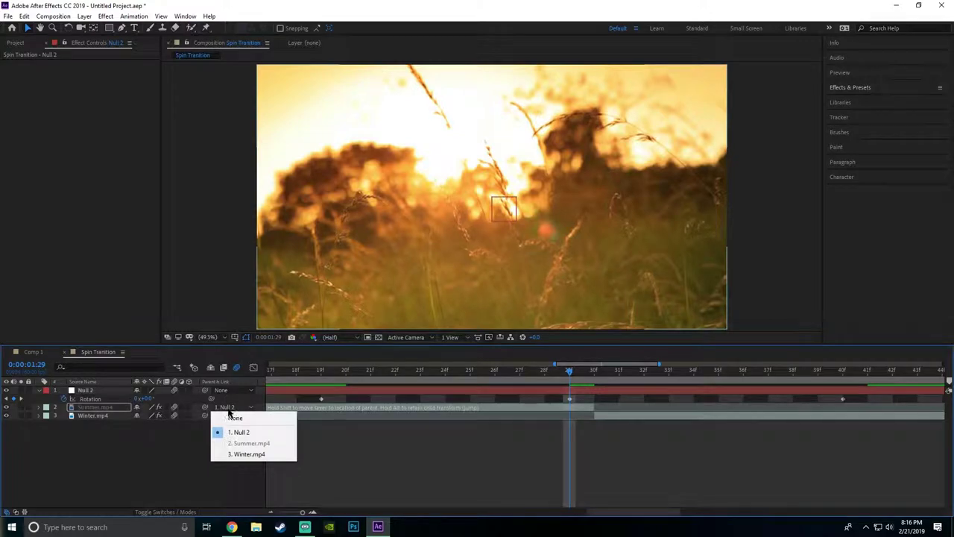
click(186, 466)
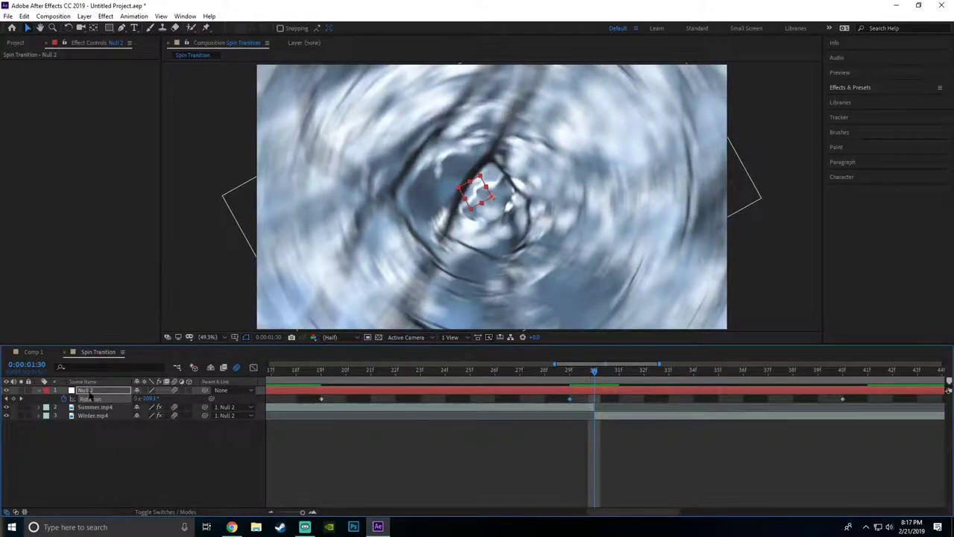
- Add a rotation keyframe on the null at 0:00:01:30 with a value of 230°
click(13, 399)
click(154, 399)
text(230)
key(Return)
- Play a preview of the spin transition starting from 0:00:01:19
drag(599, 371, 321, 389)
click(854, 88)
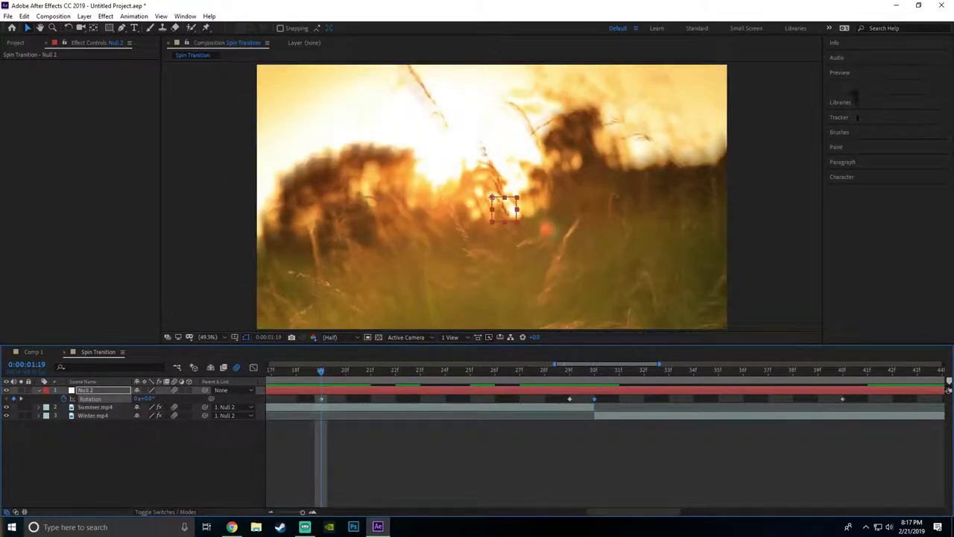
click(842, 72)
click(873, 87)
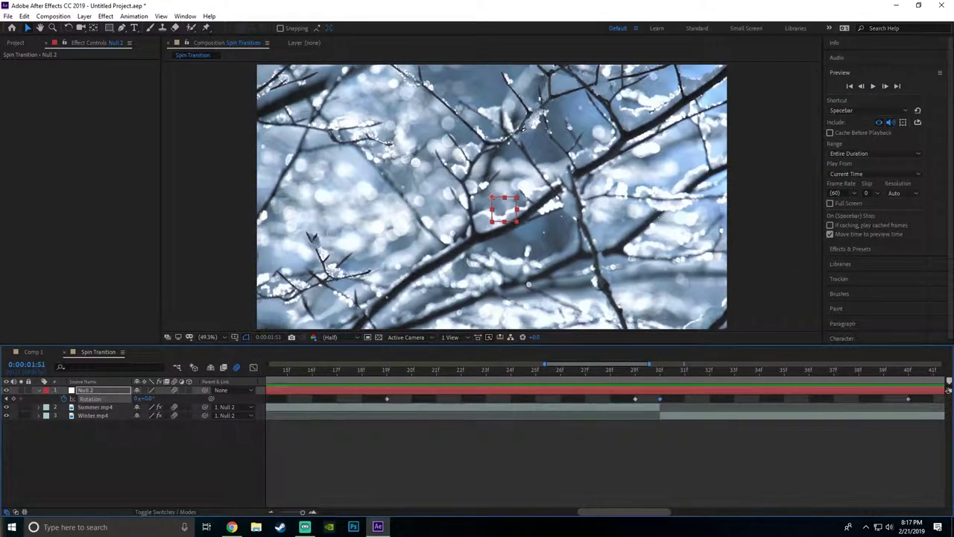
- Apply Easy Ease to all four rotation keyframes of the null
drag(607, 511, 630, 511)
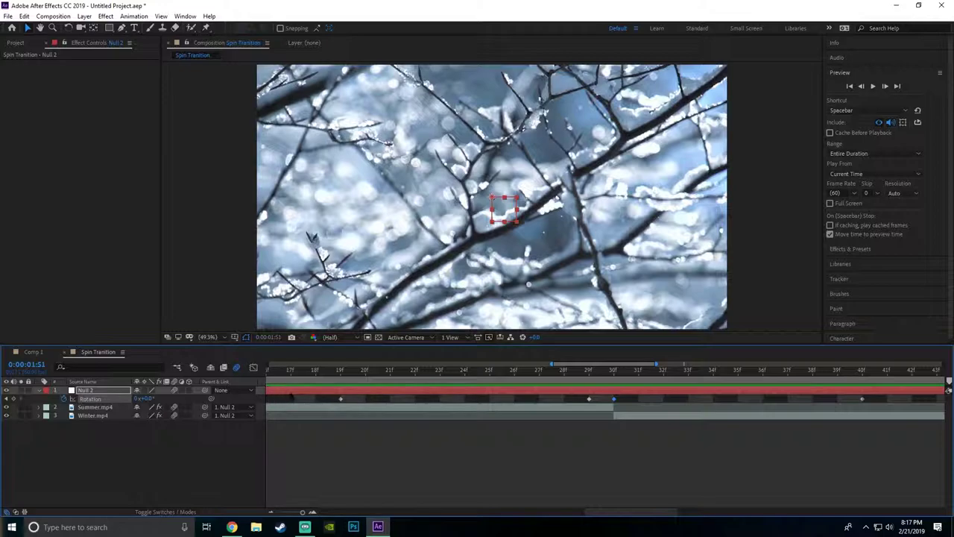
drag(329, 402, 901, 402)
key(F9)
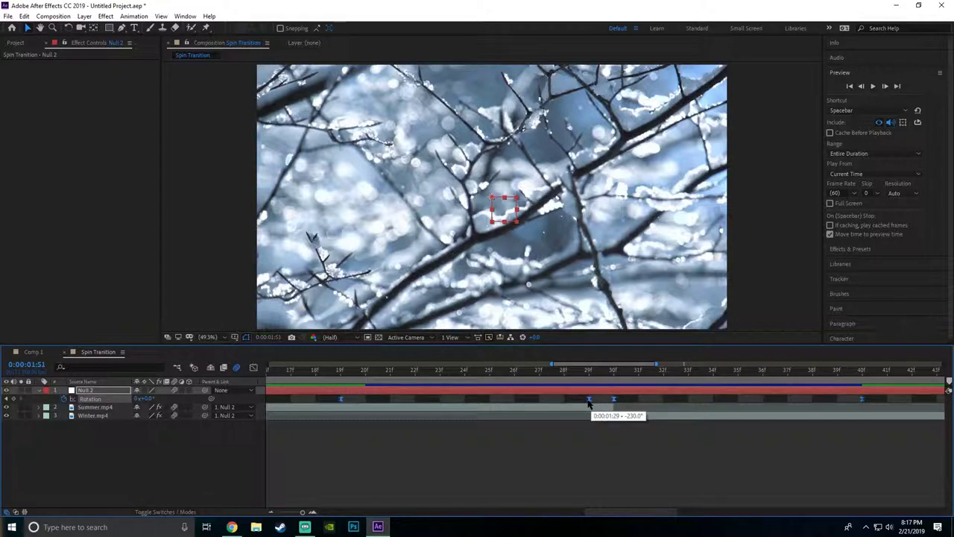
right_click(590, 403)
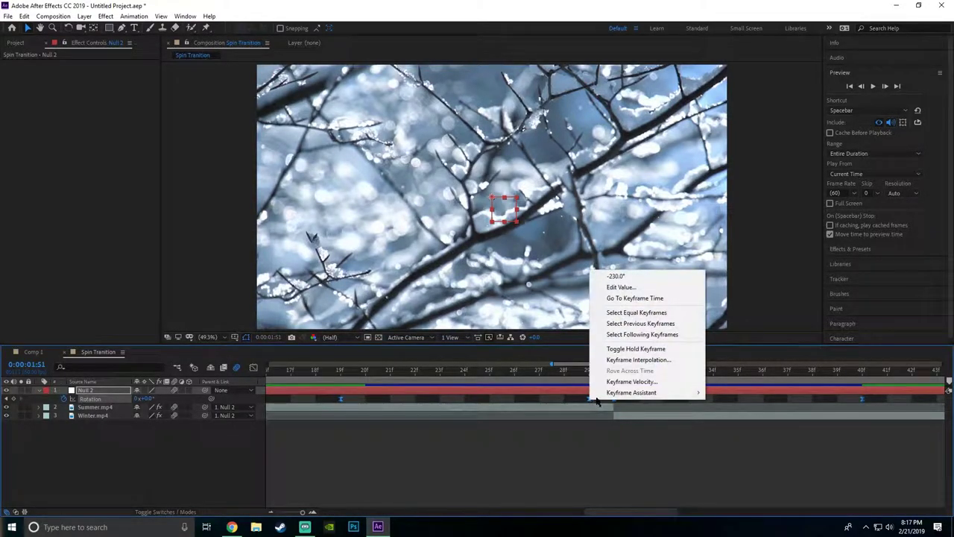
mouse_move(626, 394)
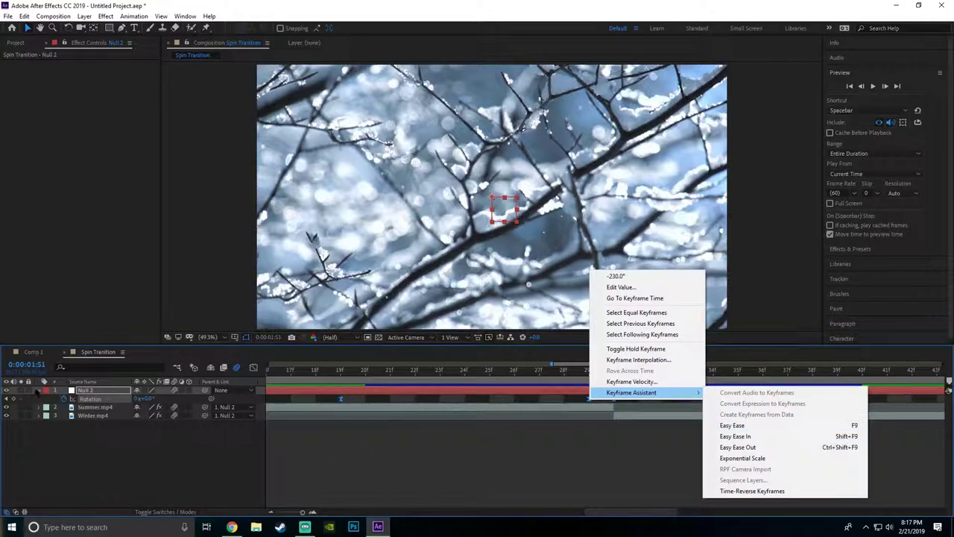
click(366, 441)
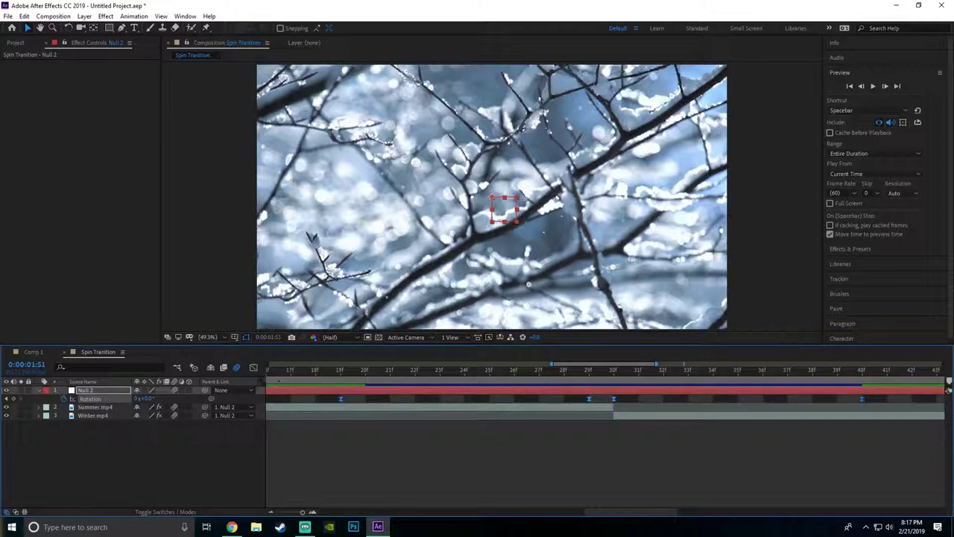
- In the graph editor, reshape the null's rotation curve between 0:00:01:30 and 0:00:01:40 into a steep drop with a long, flat ease-out
click(253, 368)
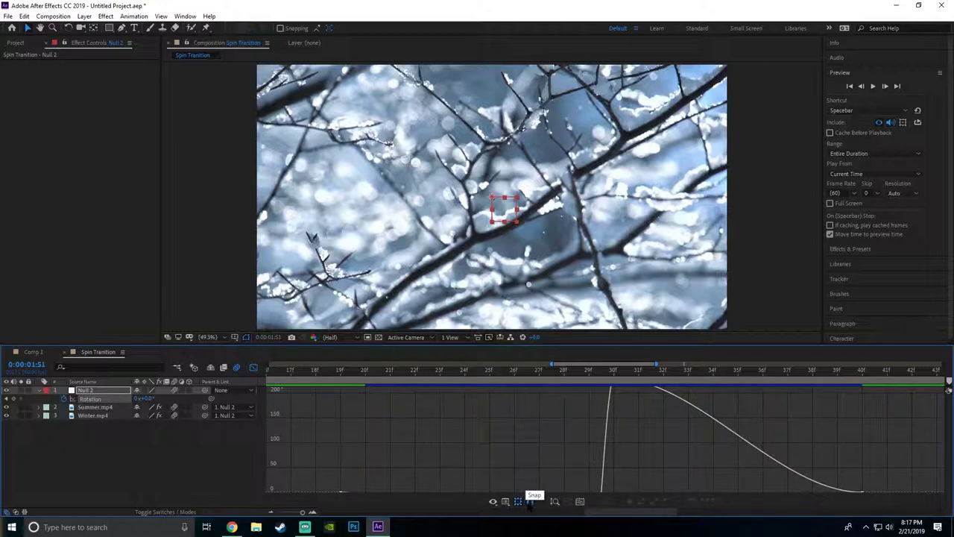
click(530, 501)
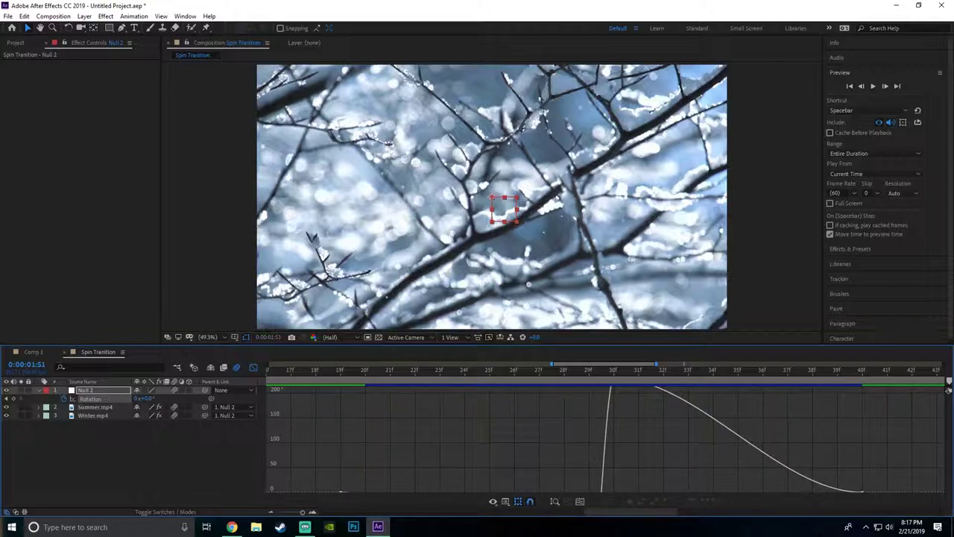
click(580, 501)
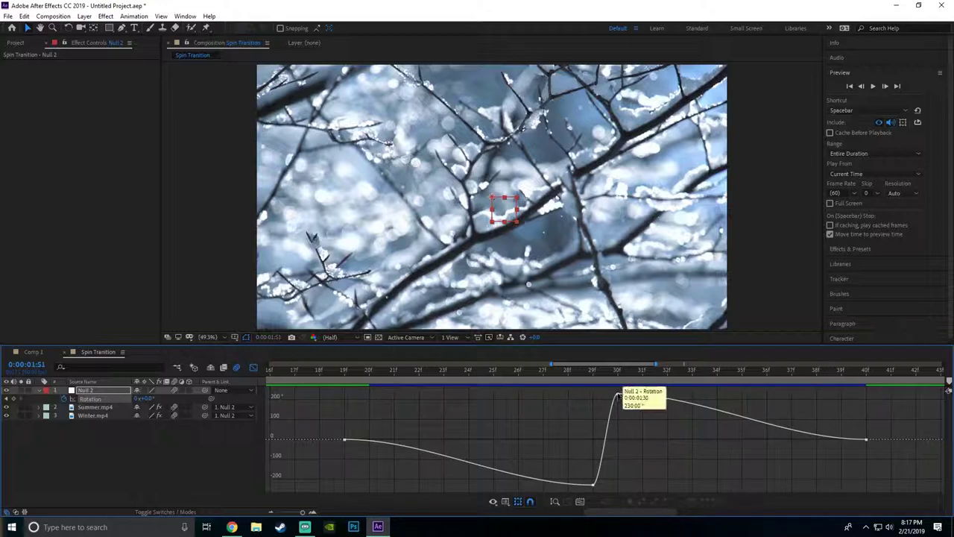
click(618, 394)
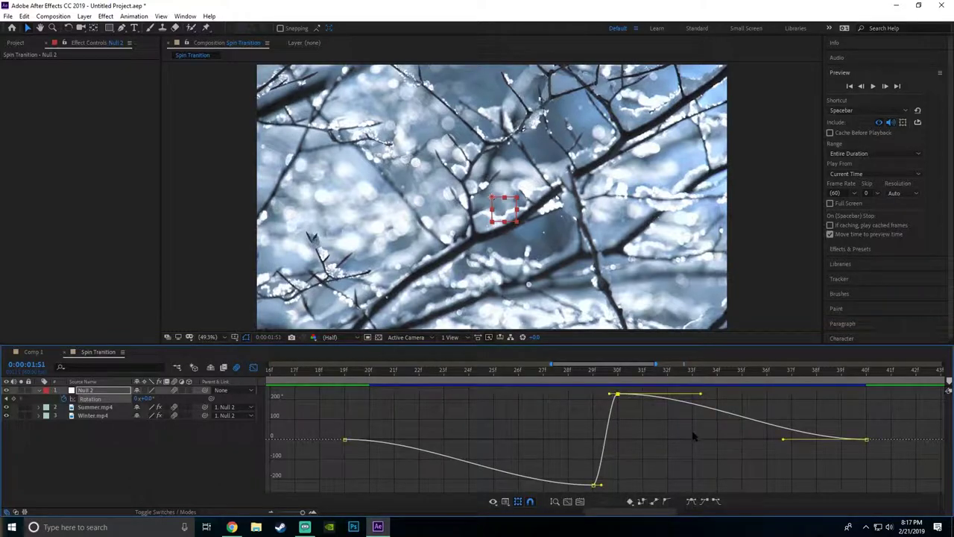
drag(701, 396, 632, 433)
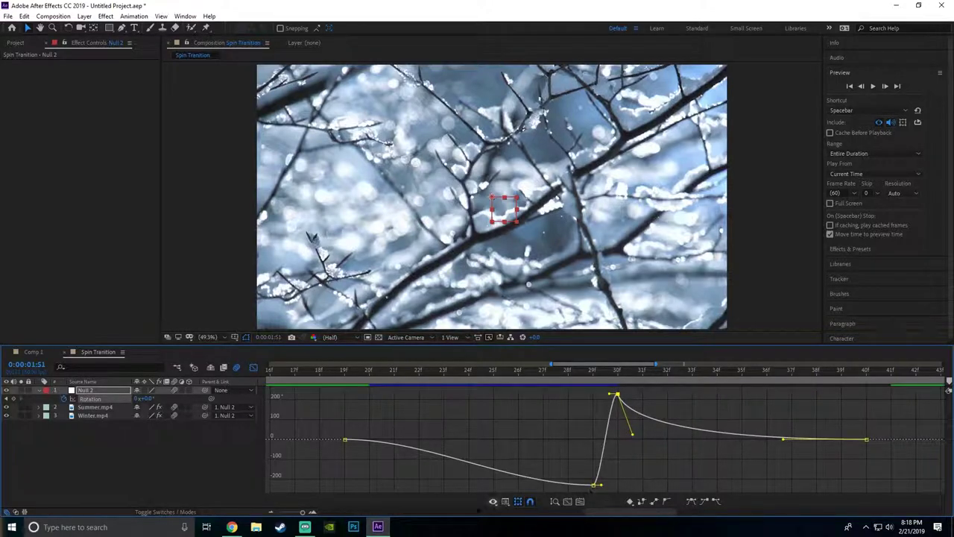
drag(303, 512, 302, 512)
click(579, 501)
drag(783, 439, 634, 438)
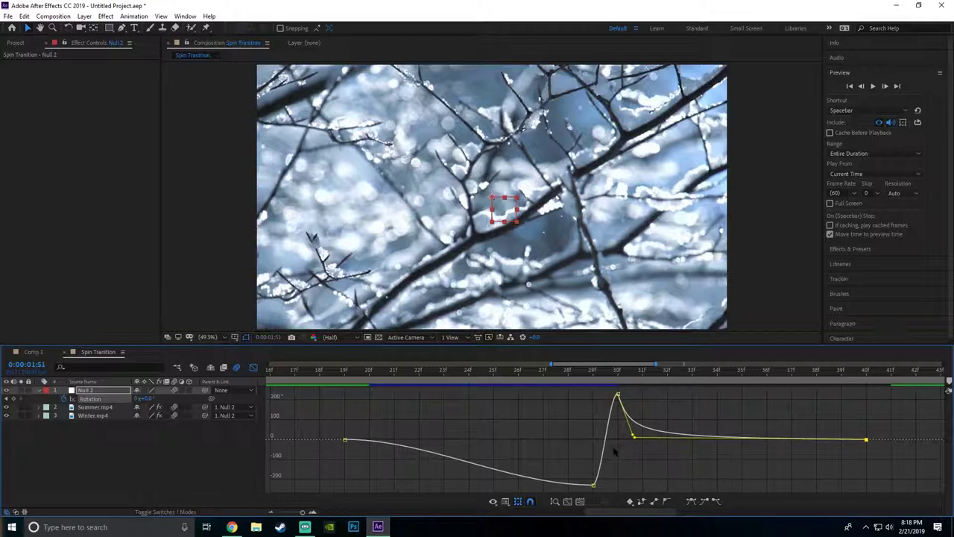
- Reshape the rotation curve between 0:00:01:19 and 0:00:01:29 into a long, flat start with a steep drop at its end
click(593, 486)
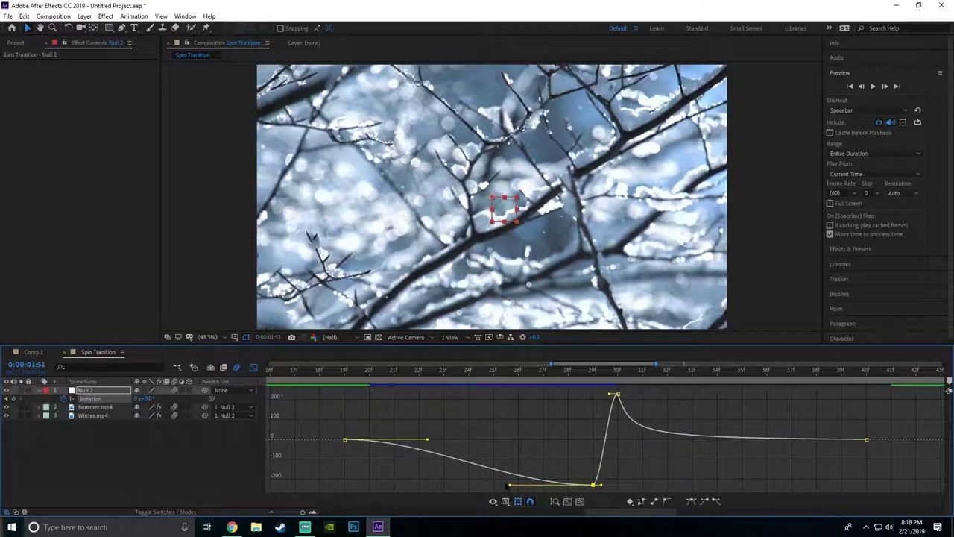
drag(507, 485, 588, 445)
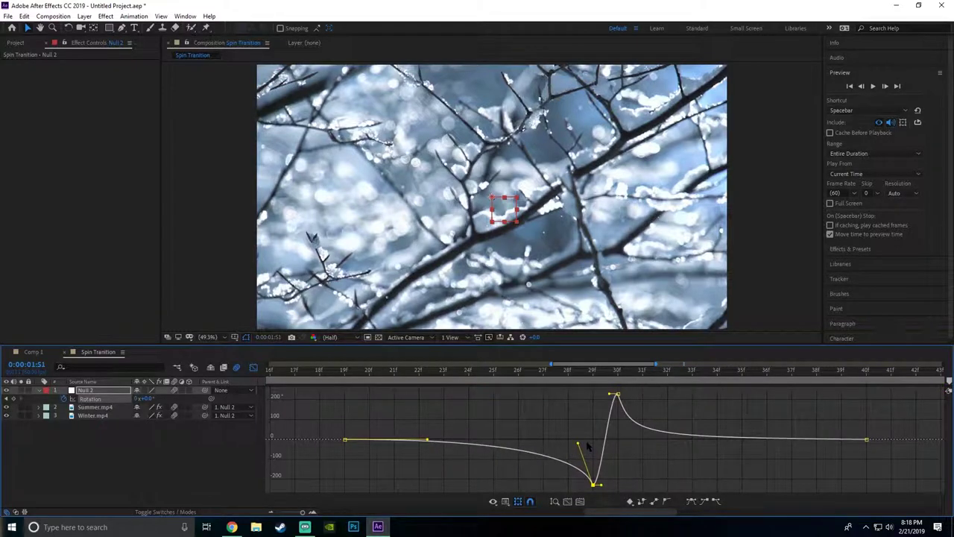
drag(429, 441, 577, 444)
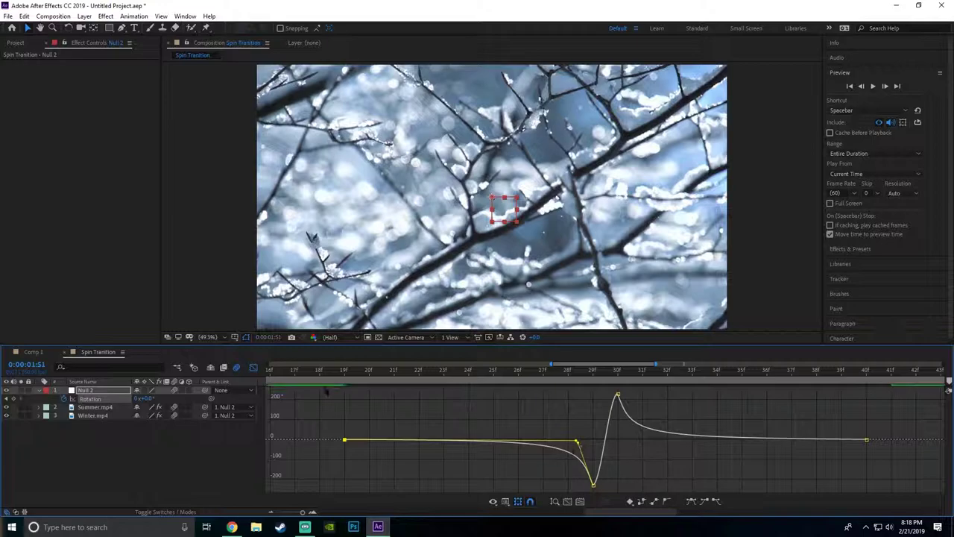
- Close the graph editor and return to the start of the composition
click(253, 368)
drag(469, 371, 173, 389)
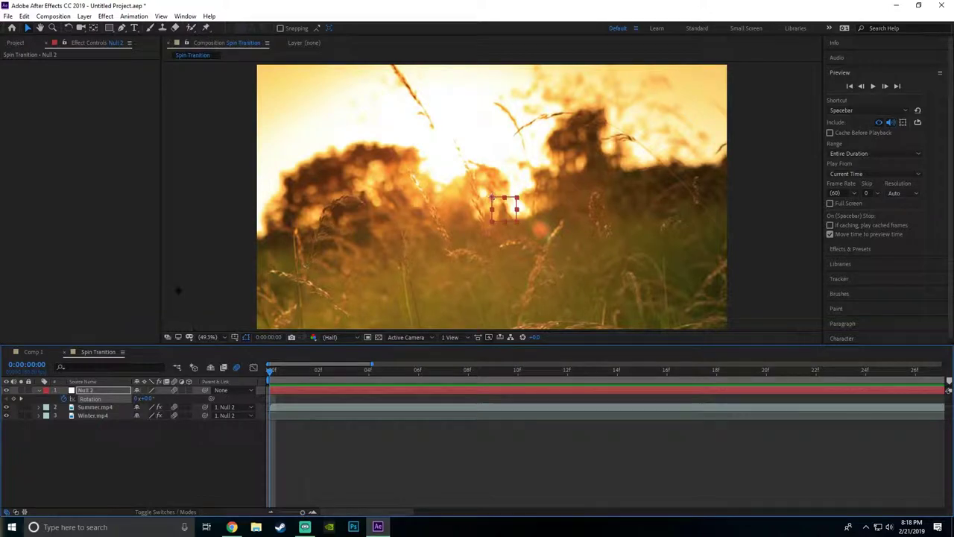
- Add Swoosh.mp3 from the project files to the Spin Transition composition as the bottom layer, below Winter.mp4
click(15, 42)
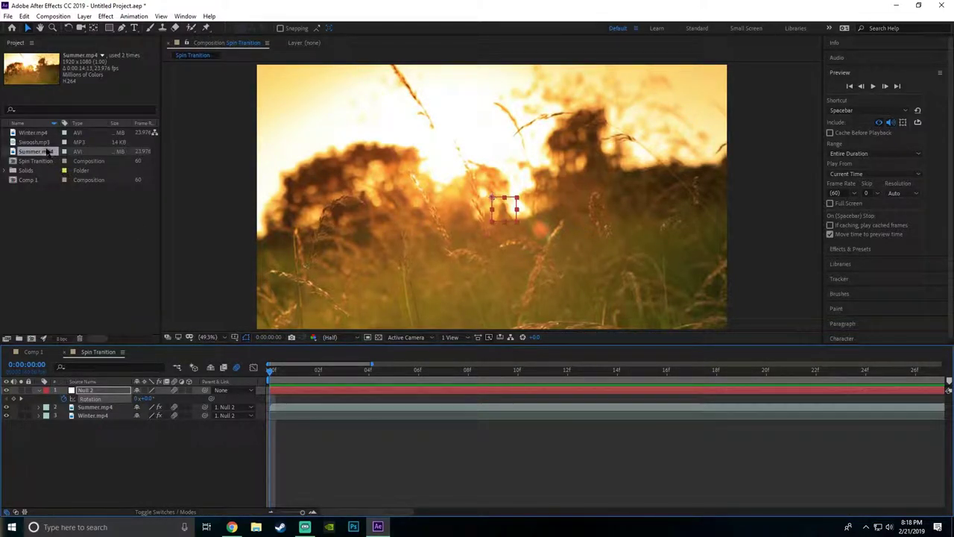
click(35, 142)
drag(35, 150, 143, 447)
click(33, 142)
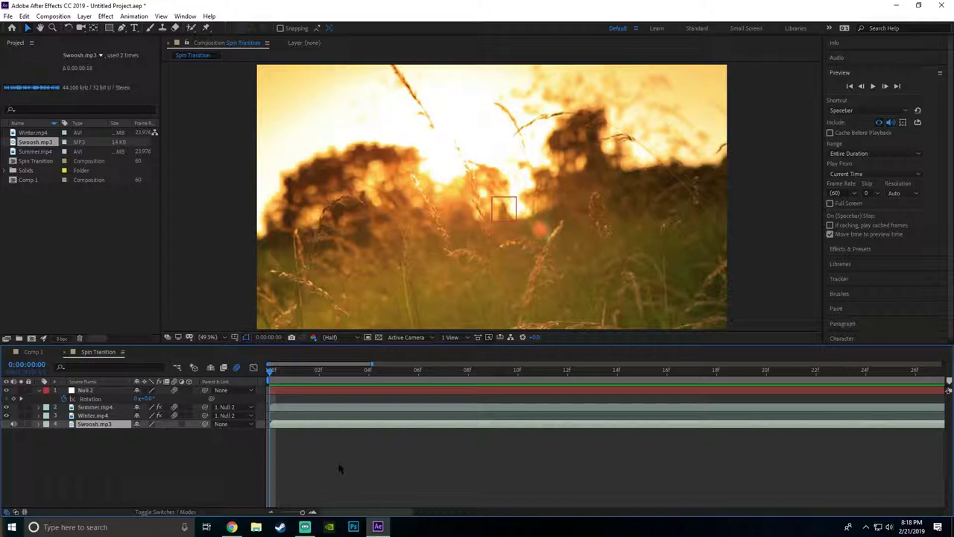
- Shift the Swoosh.mp3 layer to start at 0:00:01:27, near the cut between the clips, and preview from its start
drag(298, 426, 400, 447)
drag(301, 512, 281, 512)
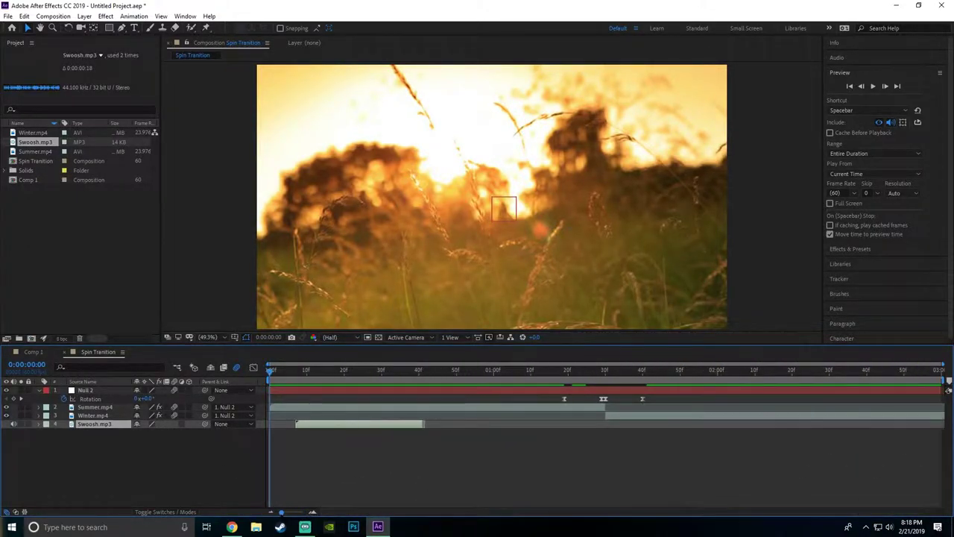
drag(350, 423, 652, 445)
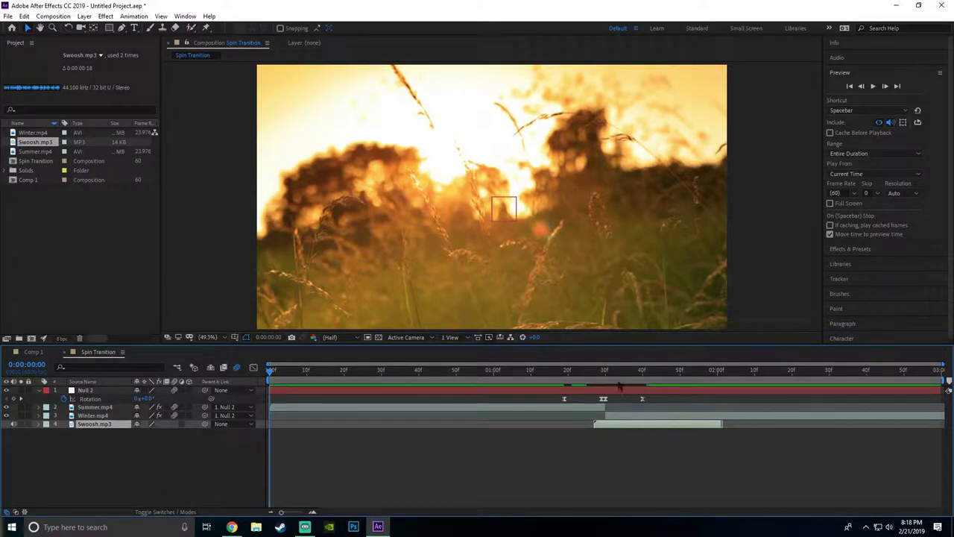
key(i)
click(872, 84)
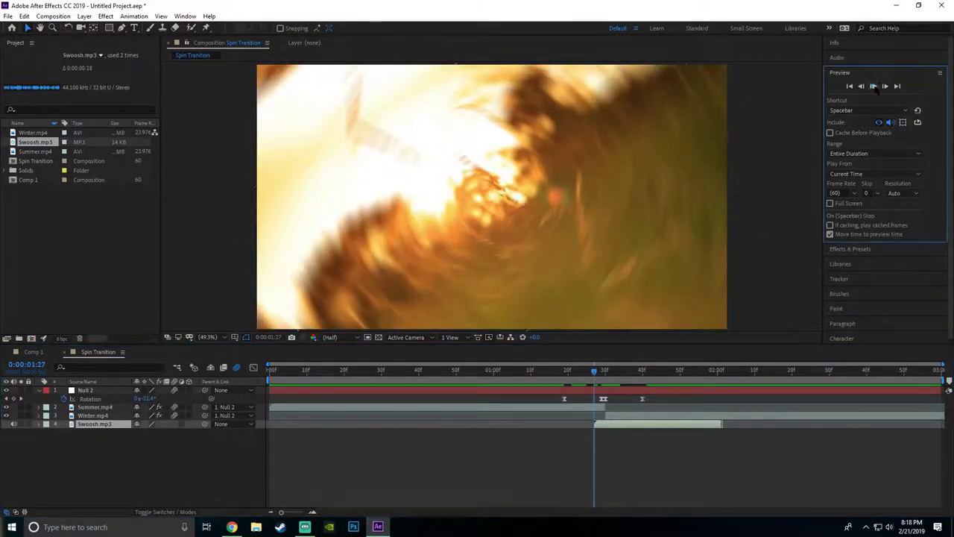
- Shift the Swoosh.mp3 layer earlier to start at about 0:00:01:24 and preview the transition from 0:00:01:13
drag(626, 430, 614, 430)
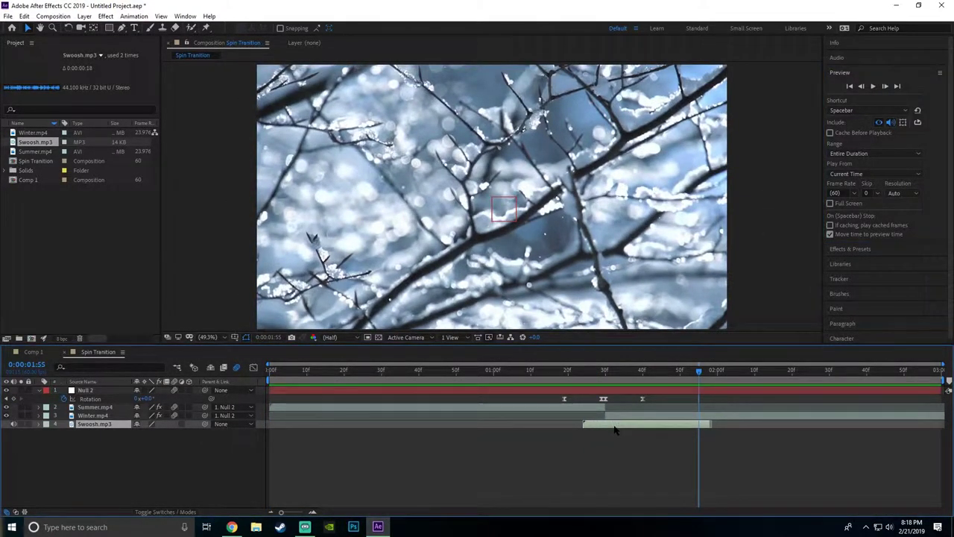
click(543, 372)
click(873, 86)
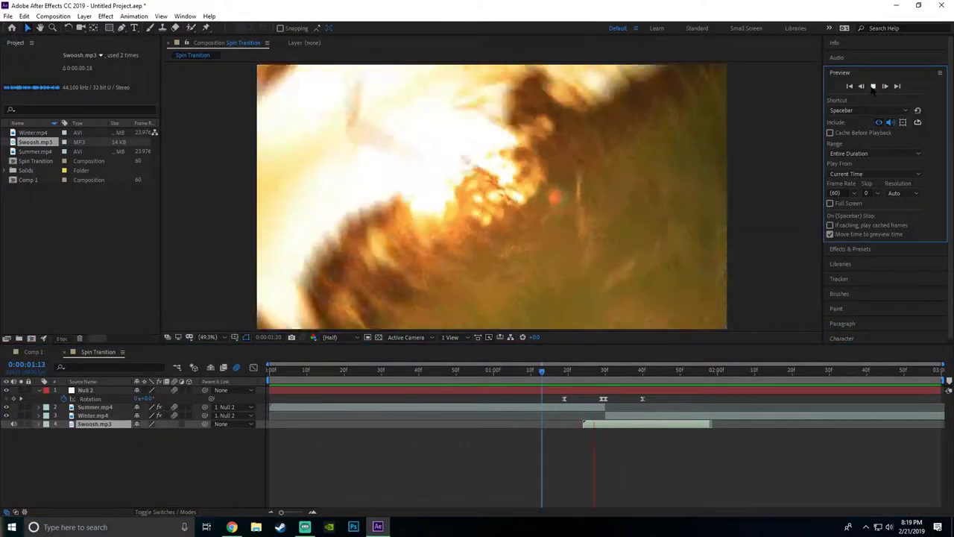
- Align the start of the Swoosh.mp3 layer with the null's first rotation keyframe at 0:00:01:19 and preview from 0:00:01:21
drag(638, 430, 620, 430)
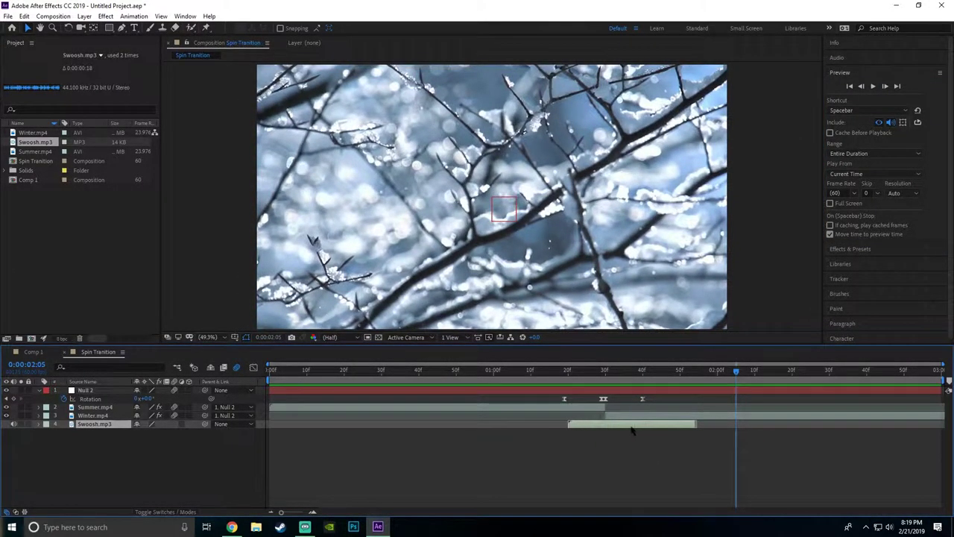
click(571, 369)
click(872, 87)
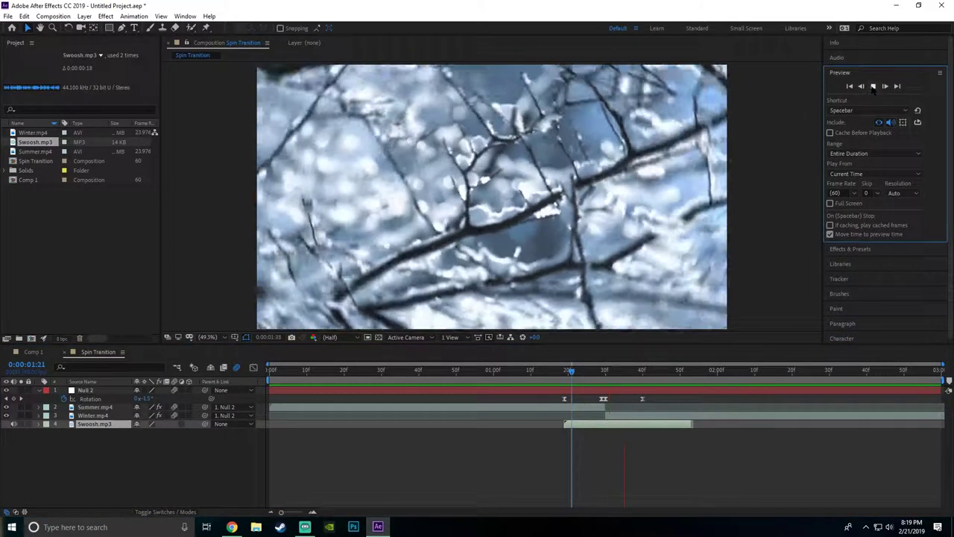
- Play the finished spin transition with its swoosh sound from the start of the composition
click(335, 402)
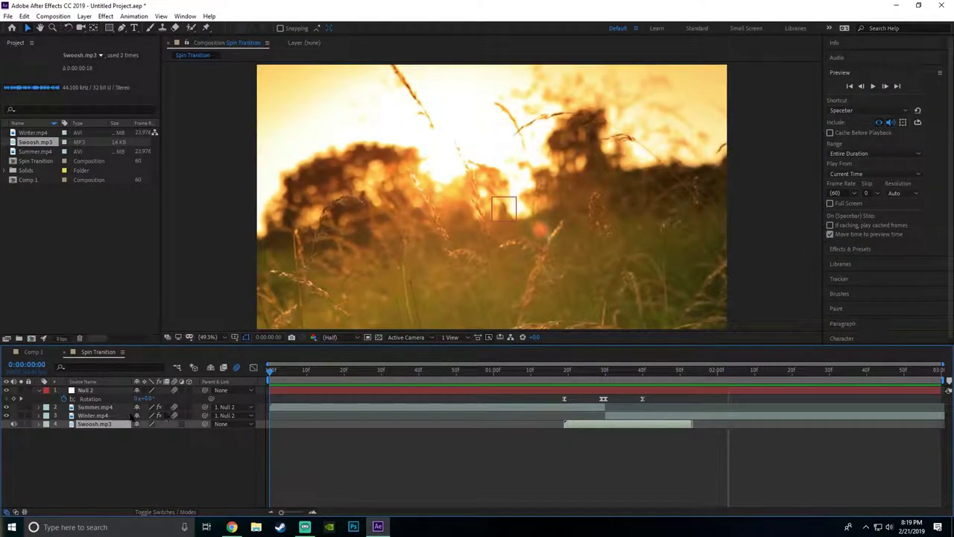
key(space)
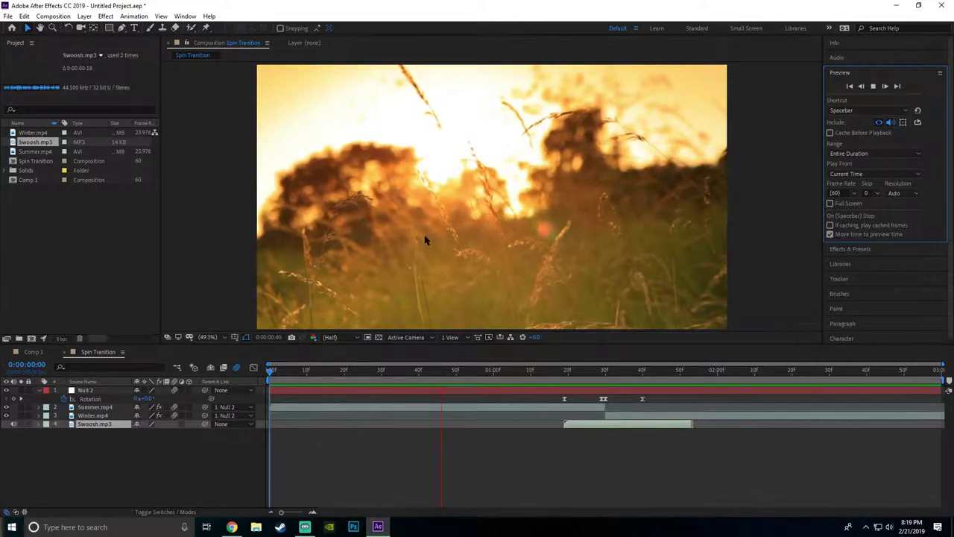
key(space)
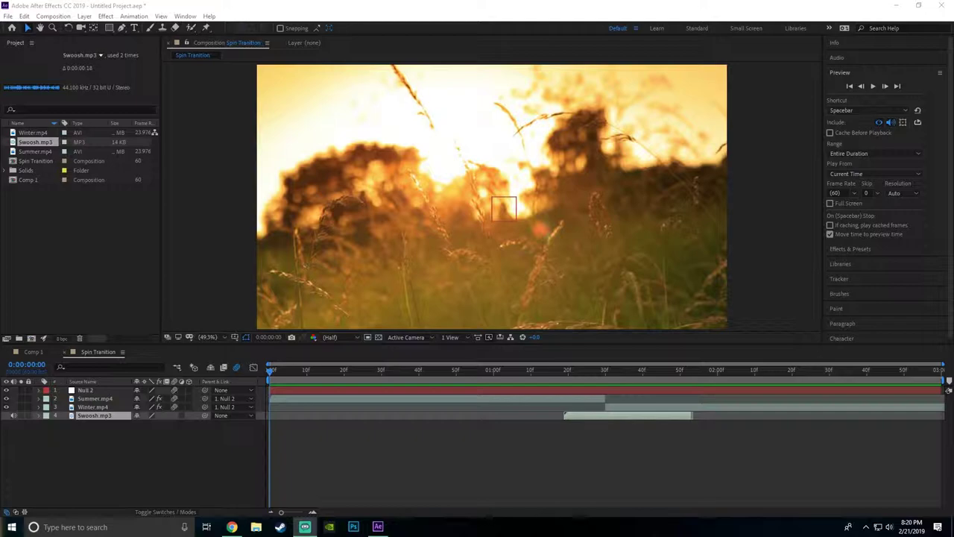
click(110, 407)
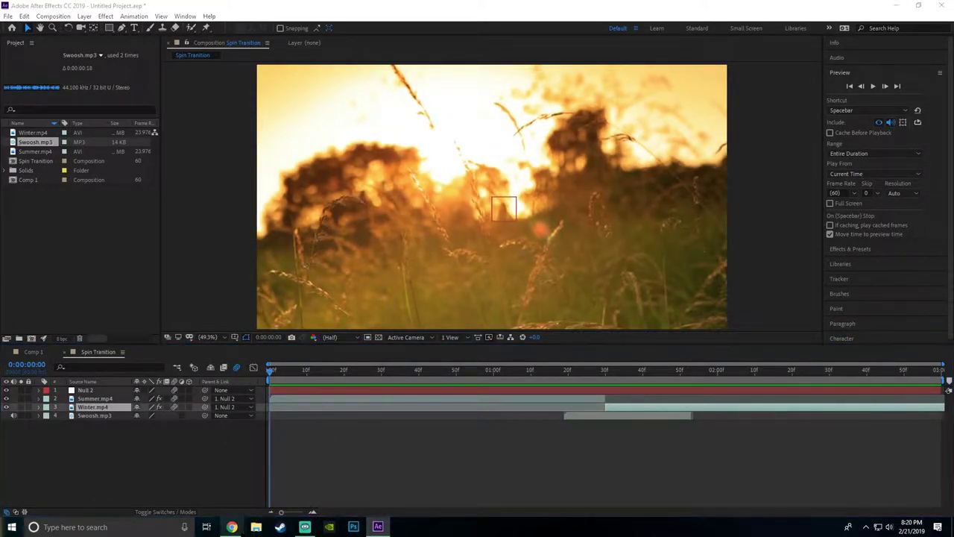
click(231, 527)
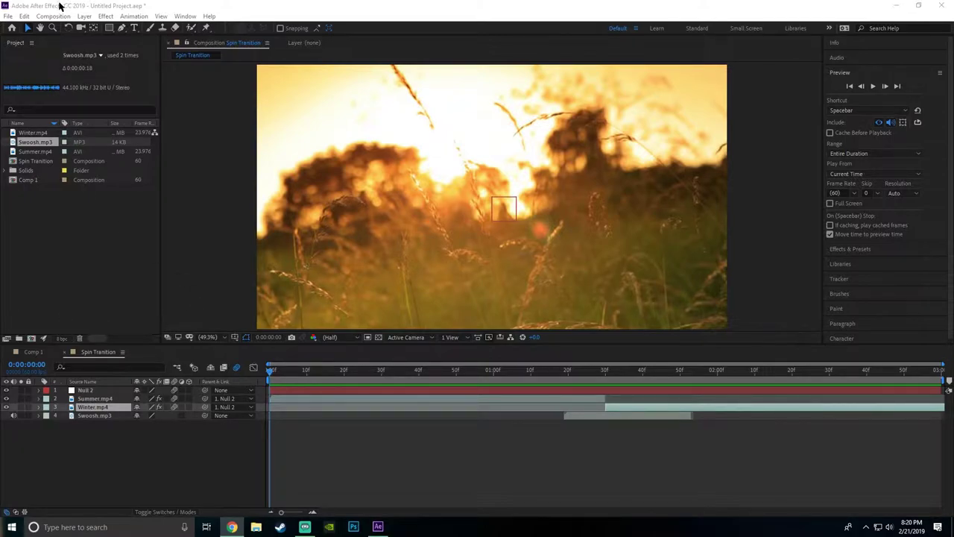
click(224, 6)
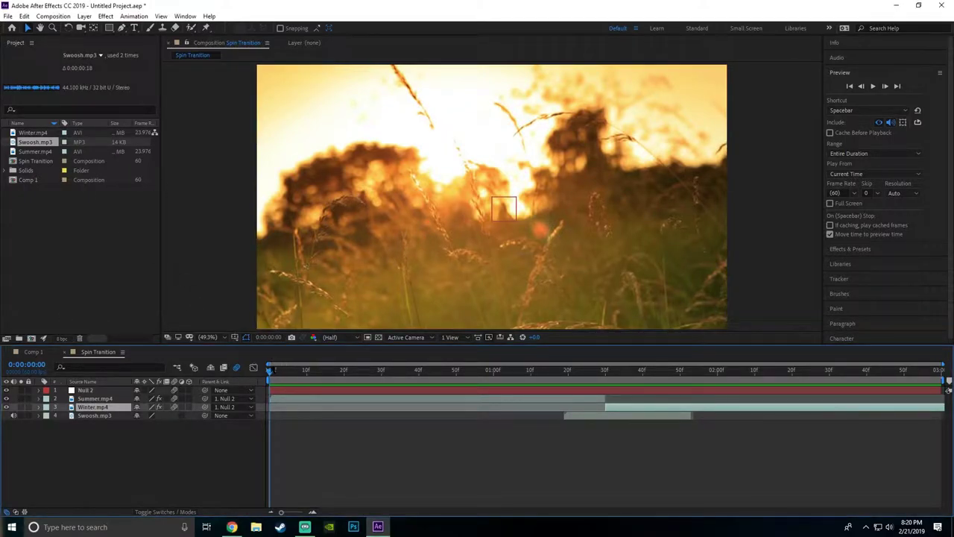
- Review the spin from Summer.mp4 to Winter.mp4 once more and return to the start of the composition
drag(271, 370, 293, 378)
key(space)
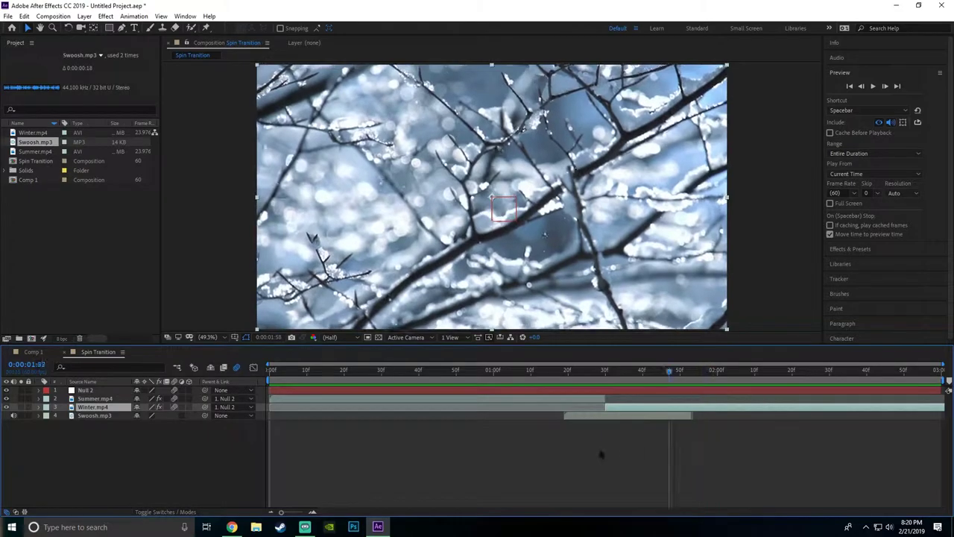
drag(646, 449, 233, 475)
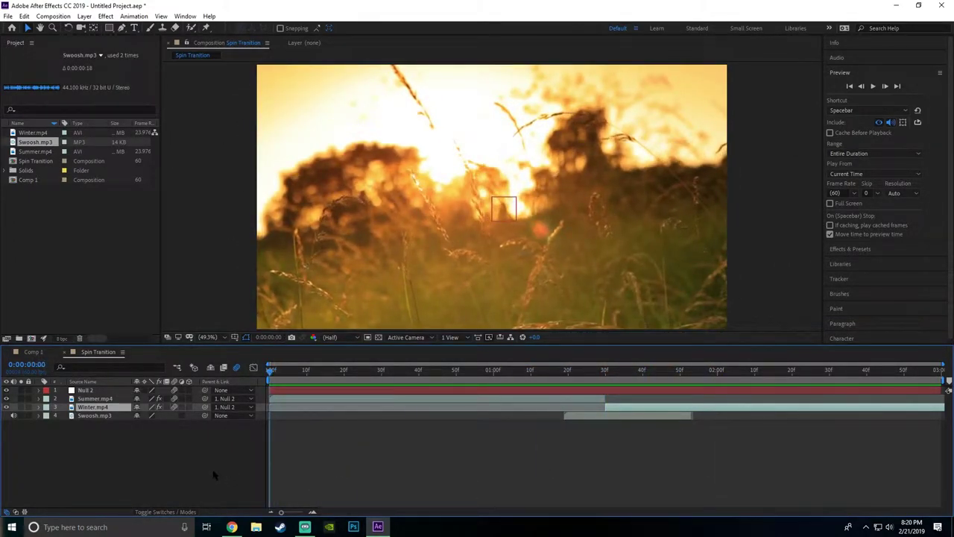